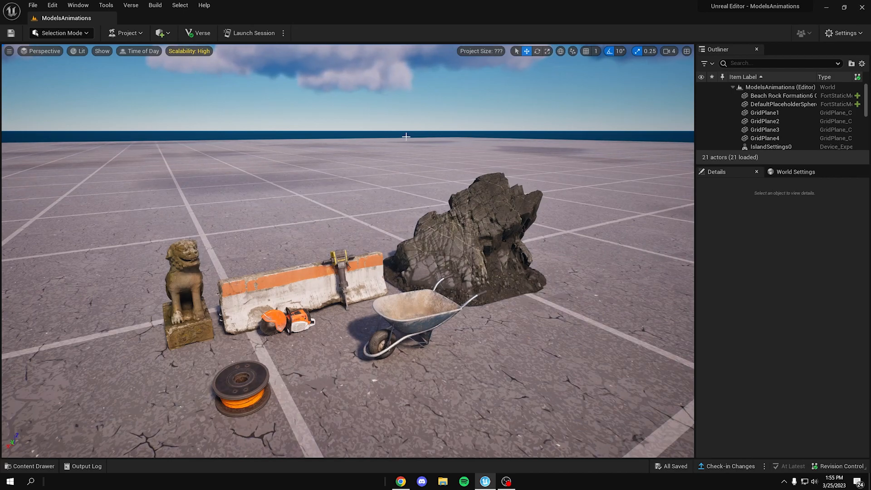
# Step: Examine the statue, concrete barrier, jackhammer and petrol cutter models up close in the level
pyautogui.press('d')
pyautogui.moveTo(357, 257)
pyautogui.mouseDown(button='right')
pyautogui.moveTo(313, 250)
pyautogui.moveTo(340, 255)
pyautogui.moveTo(343, 268)
pyautogui.moveTo(352, 249)
pyautogui.mouseUp(button='right')
pyautogui.press('w')
pyautogui.press('w')
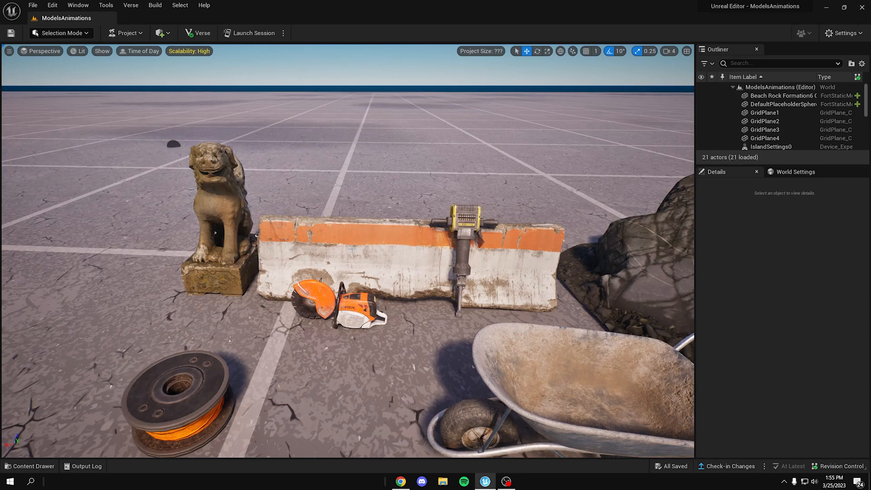
pyautogui.moveTo(353, 249)
pyautogui.mouseDown(button='right')
pyautogui.moveTo(323, 273)
pyautogui.moveTo(340, 226)
pyautogui.moveTo(346, 244)
pyautogui.mouseUp(button='right')
pyautogui.press('w')
pyautogui.press('a')
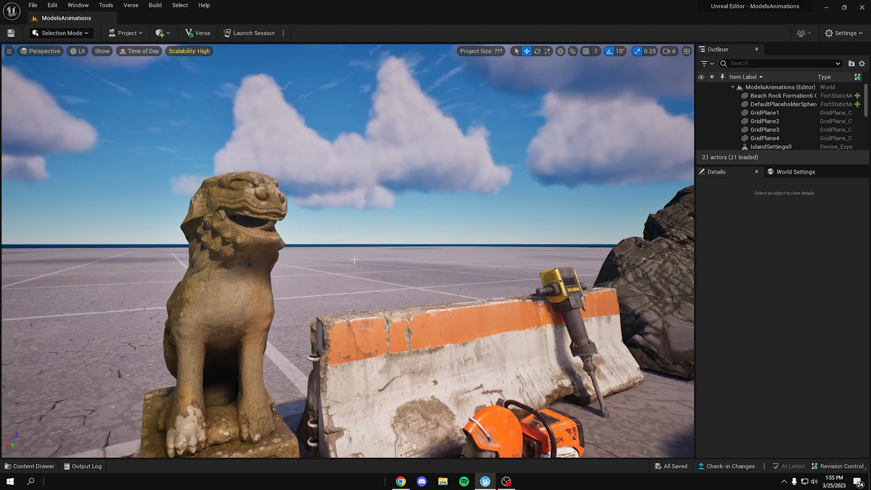
pyautogui.press('d')
pyautogui.moveTo(358, 260); pyautogui.dragTo(362, 259, button='right')
pyautogui.moveTo(283, 271); pyautogui.dragTo(248, 285, button='right')
pyautogui.press('a')
pyautogui.moveTo(235, 216); pyautogui.dragTo(235, 217, button='right')
pyautogui.moveTo(392, 225); pyautogui.dragTo(393, 225, button='right')
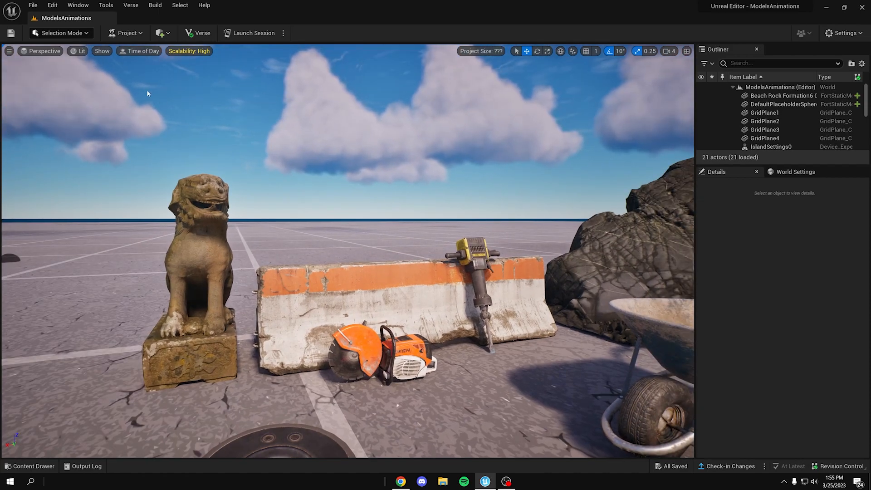
# Step: Switch the viewport to Wireframe and examine the mesh density of the statue, the beach rock and the construction props
pyautogui.click(75, 52)
pyautogui.click(101, 91)
pyautogui.scroll(6, 355, 224)
pyautogui.scroll(-8, 355, 224)
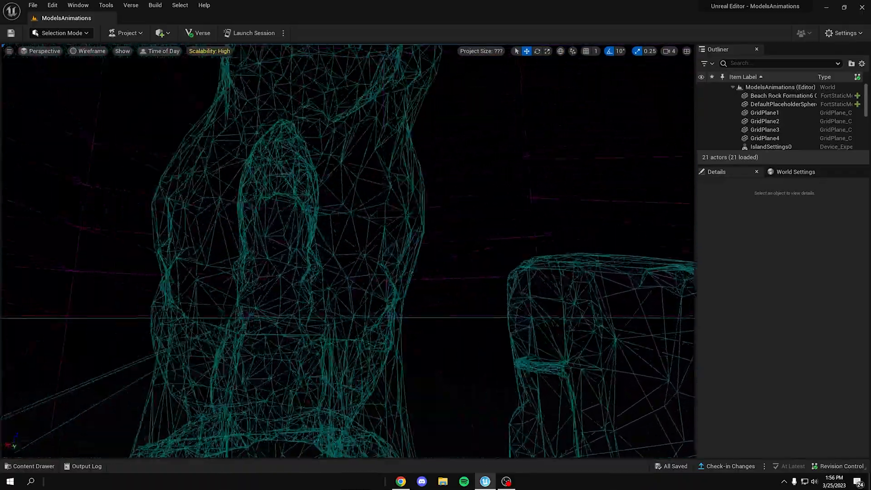
pyautogui.moveTo(375, 213); pyautogui.dragTo(375, 213, button='right')
pyautogui.moveTo(360, 342); pyautogui.dragTo(360, 342, button='right')
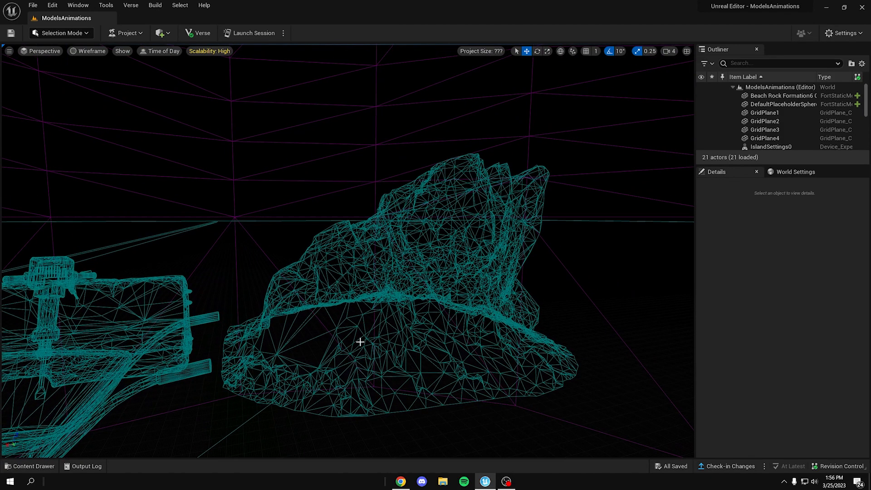
pyautogui.scroll(6, 371, 352)
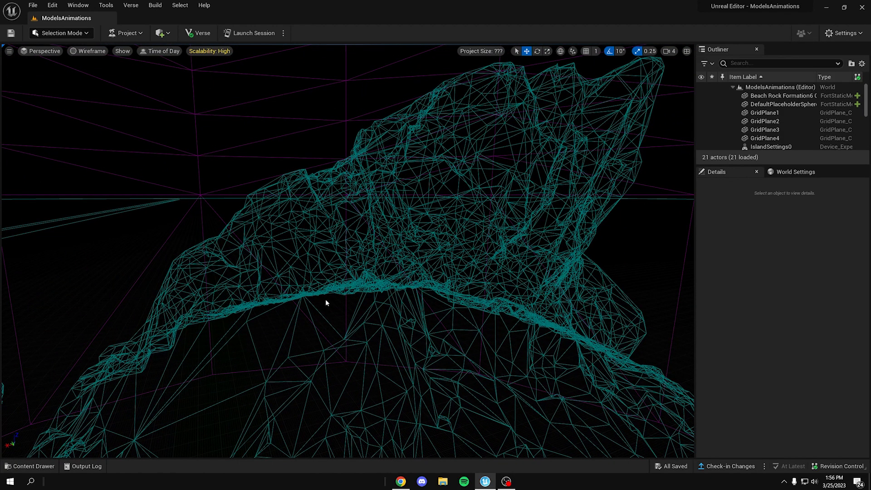
pyautogui.moveTo(326, 299); pyautogui.dragTo(311, 205, button='right')
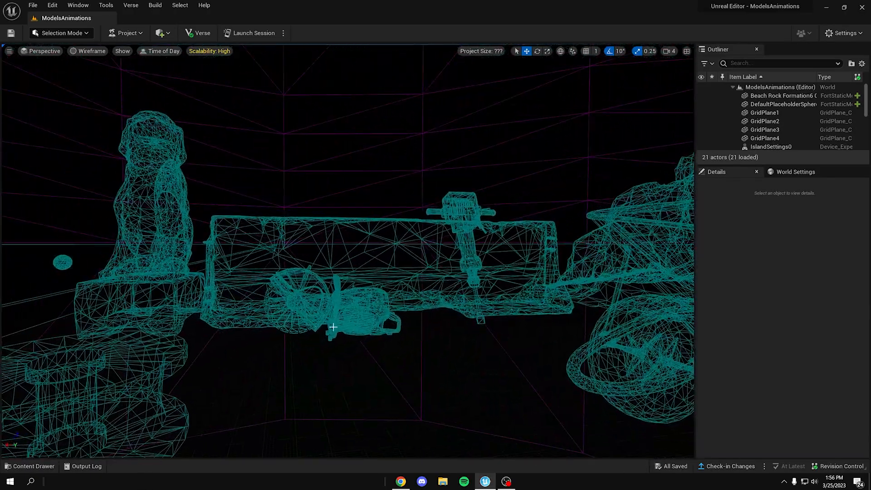
pyautogui.moveTo(356, 299); pyautogui.dragTo(386, 323, button='right')
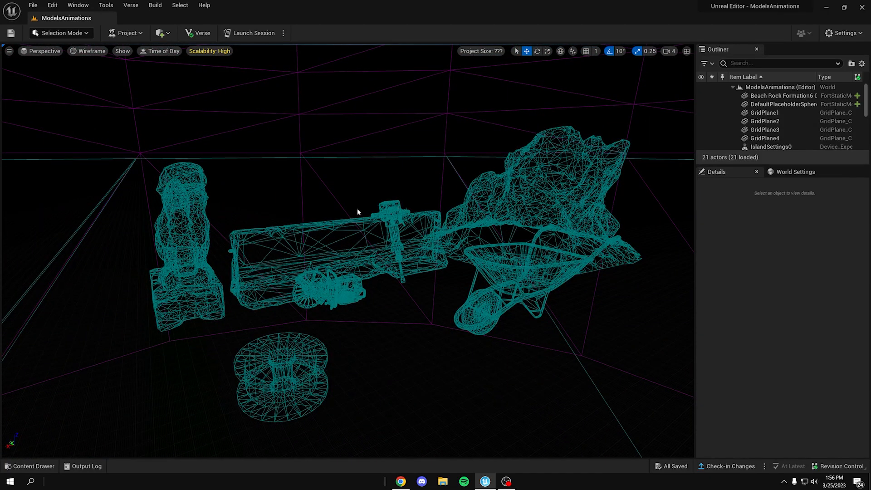
# Step: Return the viewport to Lit shading
pyautogui.click(103, 52)
pyautogui.click(104, 73)
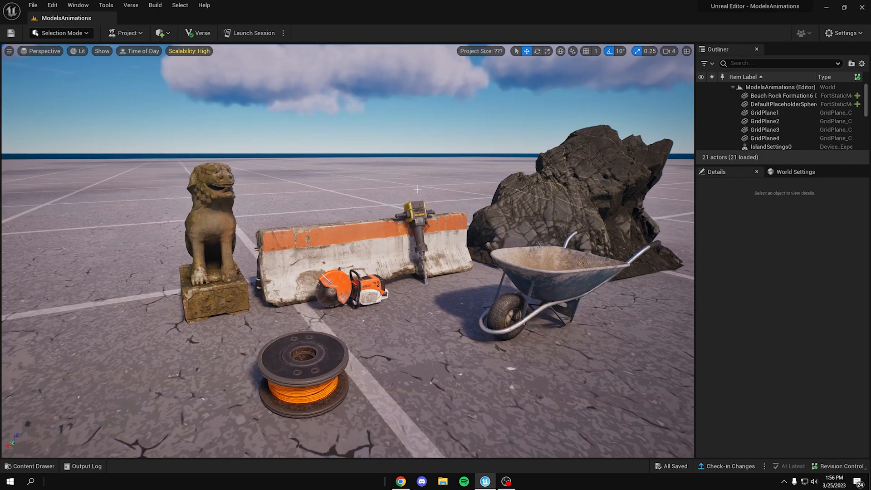
pyautogui.rightClick(324, 222)
pyautogui.click(361, 135)
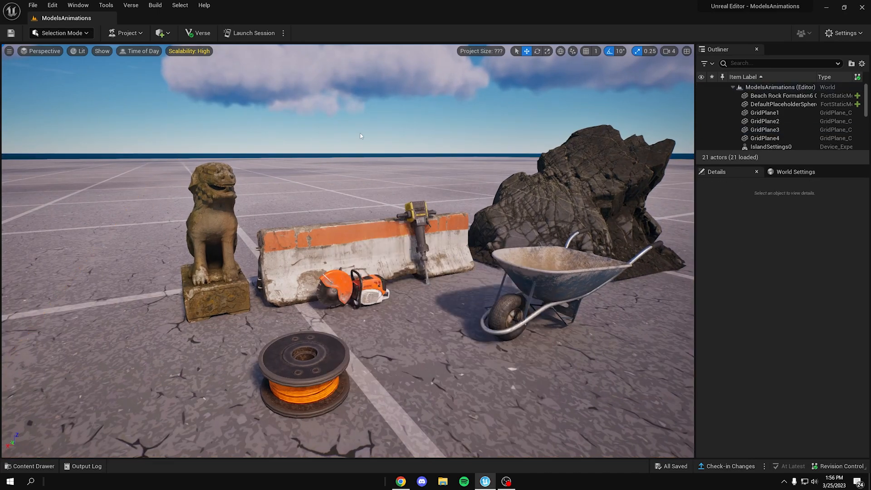
# Step: Open the Fab (Alpha) asset browser over an empty area of the level
pyautogui.moveTo(391, 175); pyautogui.dragTo(410, 166, button='right')
pyautogui.press('w')
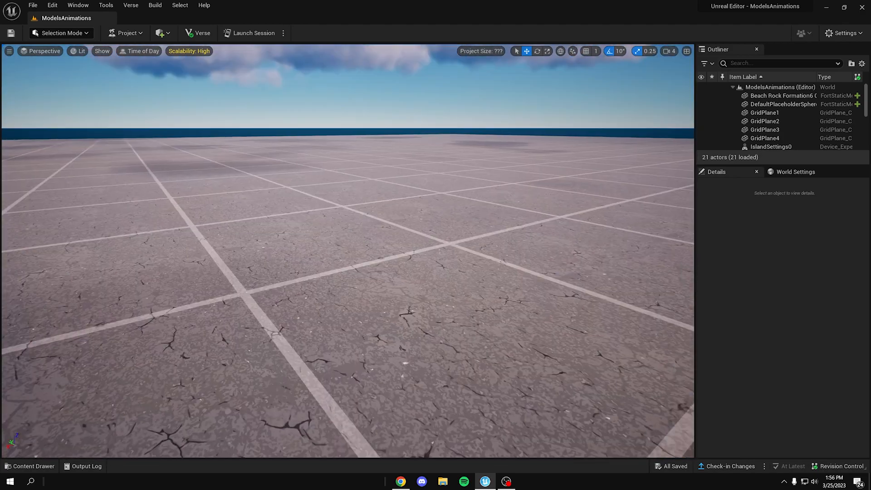
pyautogui.press('a')
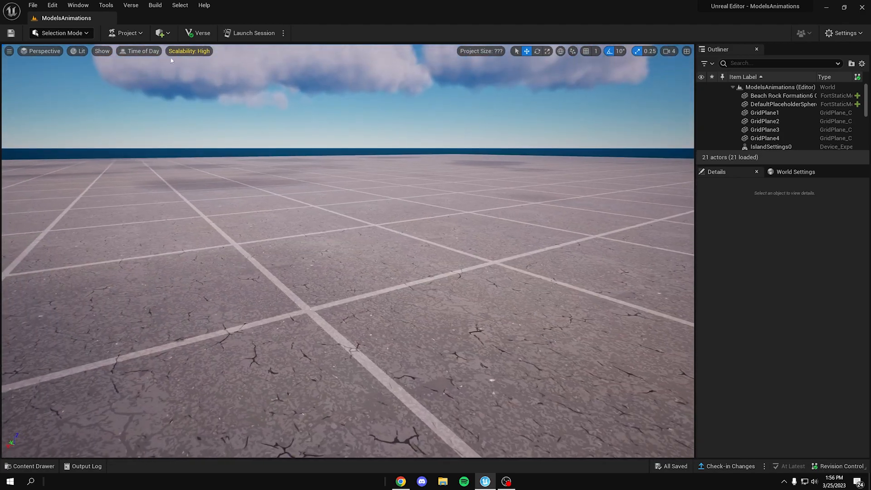
pyautogui.click(78, 5)
pyautogui.click(109, 140)
pyautogui.moveTo(355, 167); pyautogui.dragTo(324, 86)
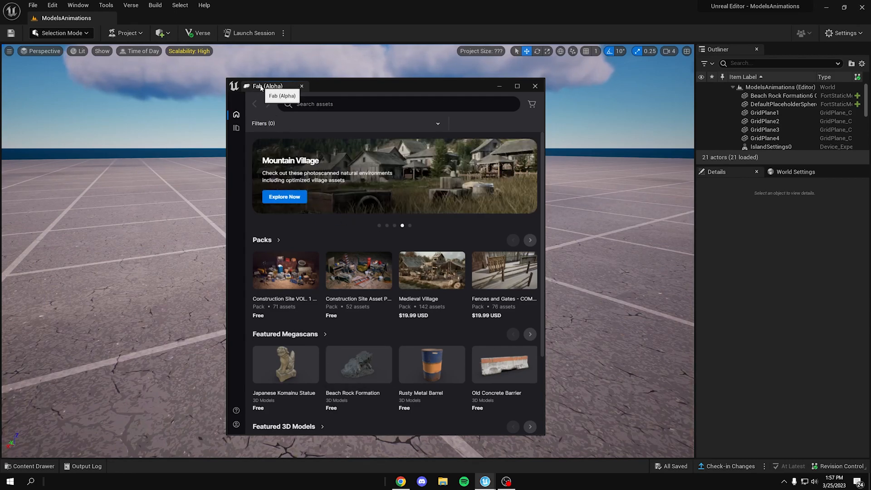
# Step: Dock the Fab browser beside the level viewport and collapse it into the sidebar
pyautogui.moveTo(262, 88); pyautogui.dragTo(256, 156)
pyautogui.moveTo(410, 154); pyautogui.dragTo(647, 143)
pyautogui.moveTo(363, 204); pyautogui.dragTo(254, 191, button='right')
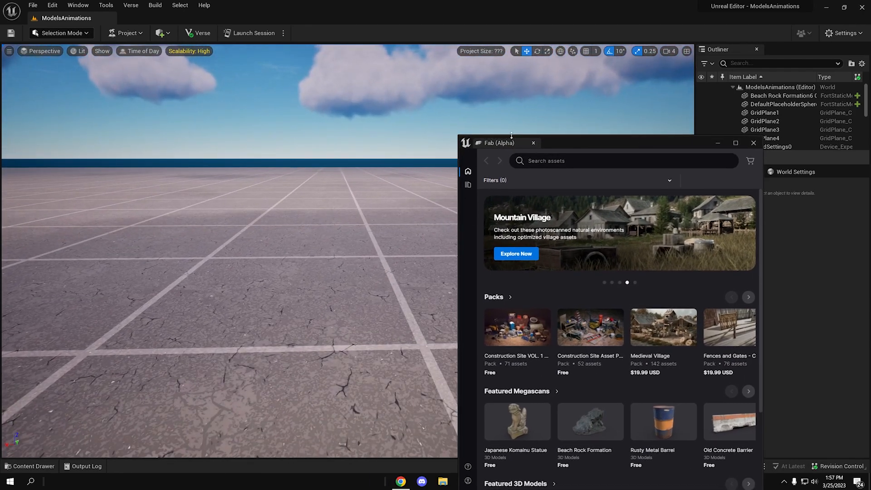
pyautogui.moveTo(529, 145); pyautogui.dragTo(231, 174)
pyautogui.moveTo(723, 173)
pyautogui.mouseDown()
pyautogui.moveTo(196, 148)
pyautogui.moveTo(681, 200)
pyautogui.moveTo(731, 174)
pyautogui.mouseUp()
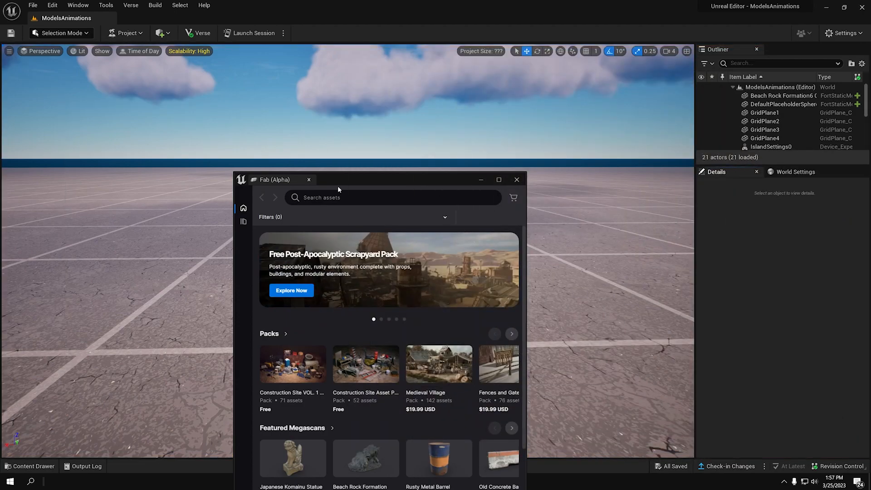
pyautogui.moveTo(301, 180); pyautogui.dragTo(4, 115)
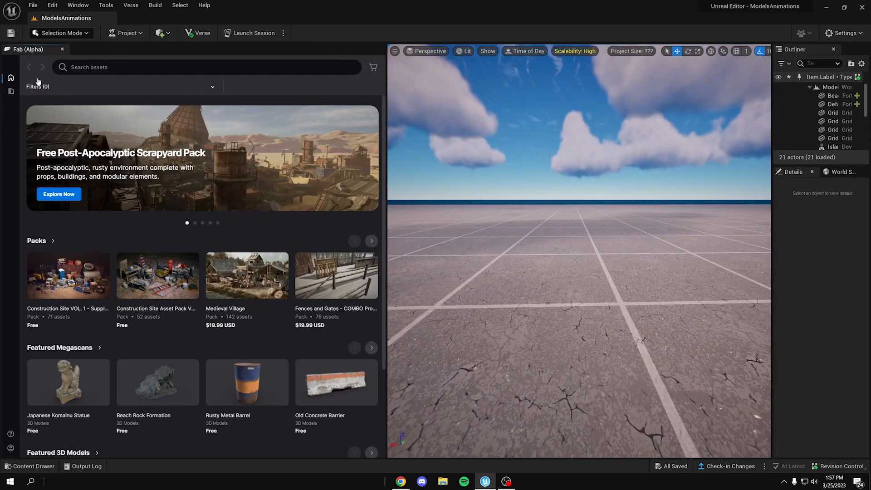
pyautogui.rightClick(26, 54)
pyautogui.click(38, 76)
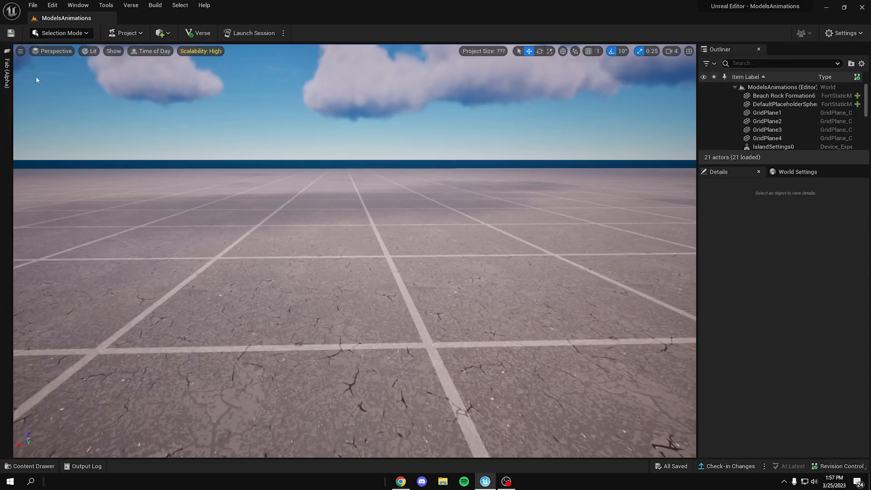
# Step: Place the Japanese Komainu Statue from Fab's Featured Megascans on the empty ground plane
pyautogui.click(6, 73)
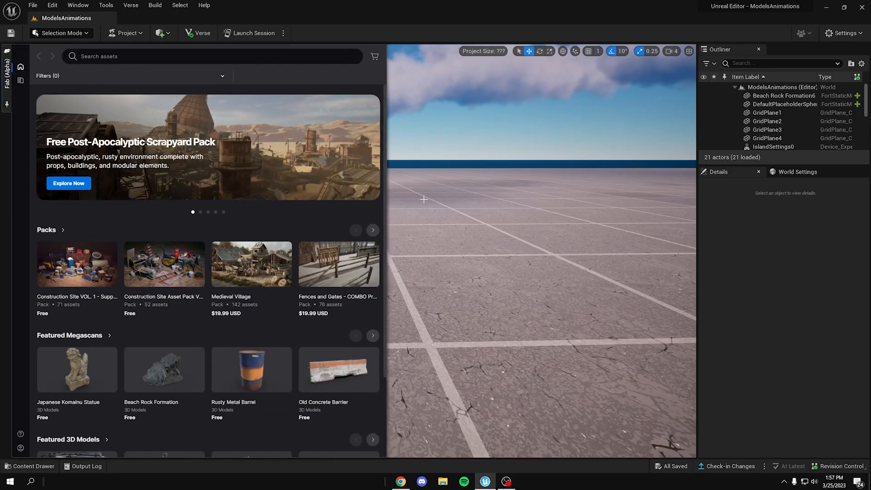
pyautogui.click(380, 215)
pyautogui.moveTo(360, 213); pyautogui.dragTo(313, 217, button='right')
pyautogui.click(4, 69)
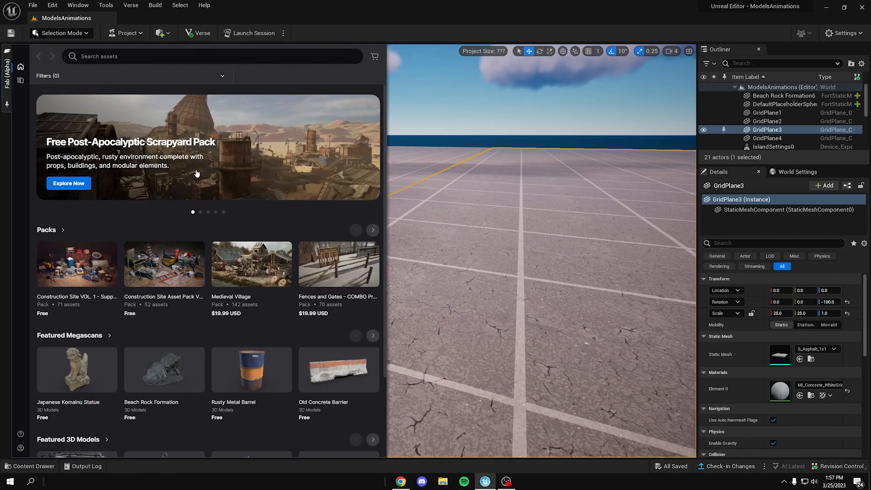
pyautogui.moveTo(100, 366); pyautogui.dragTo(417, 308)
pyautogui.press('w')
pyautogui.moveTo(429, 302); pyautogui.dragTo(391, 320, button='right')
pyautogui.press('d')
pyautogui.press('s')
pyautogui.press('a')
pyautogui.moveTo(495, 222); pyautogui.dragTo(514, 236, button='right')
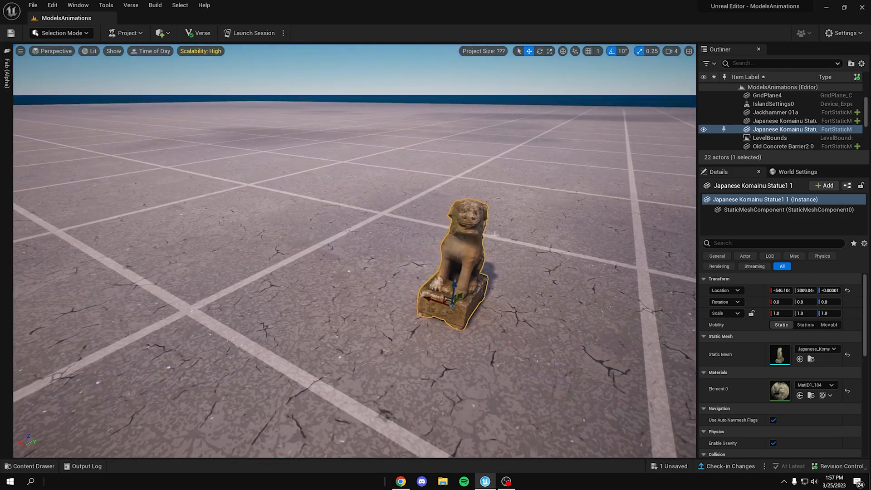
pyautogui.scroll(-6, 470, 260)
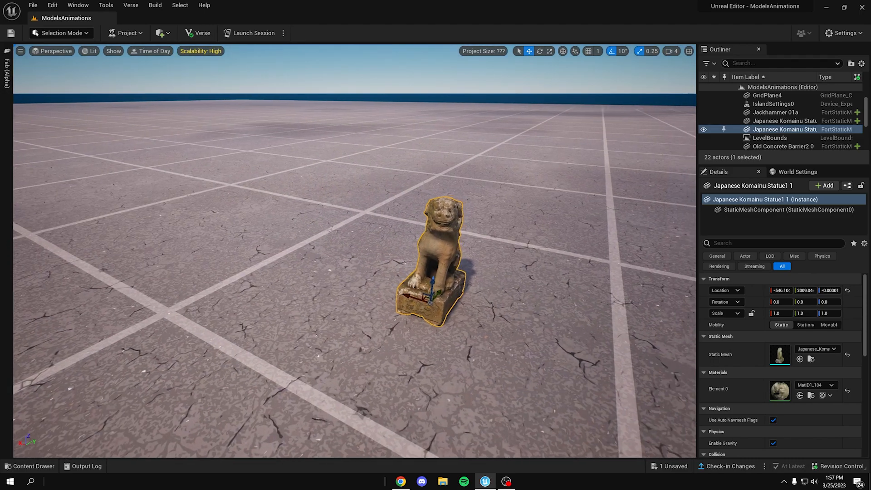
# Step: Look over the Construction_Site_Vol2 static meshes in the project content and return to the placed statue
pyautogui.hotkey('ctrl', 'space')
pyautogui.scroll(1, 336, 332)
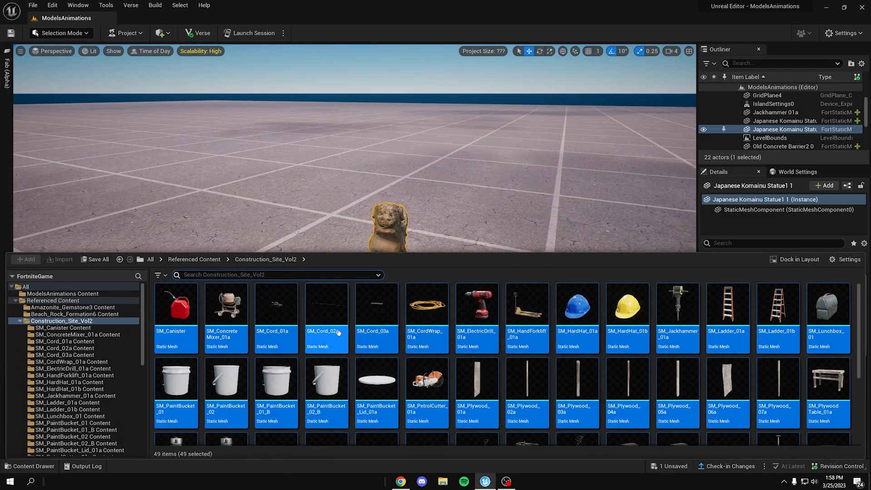
pyautogui.hotkey('ctrl', 'space')
pyautogui.moveTo(338, 335); pyautogui.dragTo(337, 322, button='right')
pyautogui.press('s')
pyautogui.press('a')
pyautogui.hotkey('ctrl', 'space')
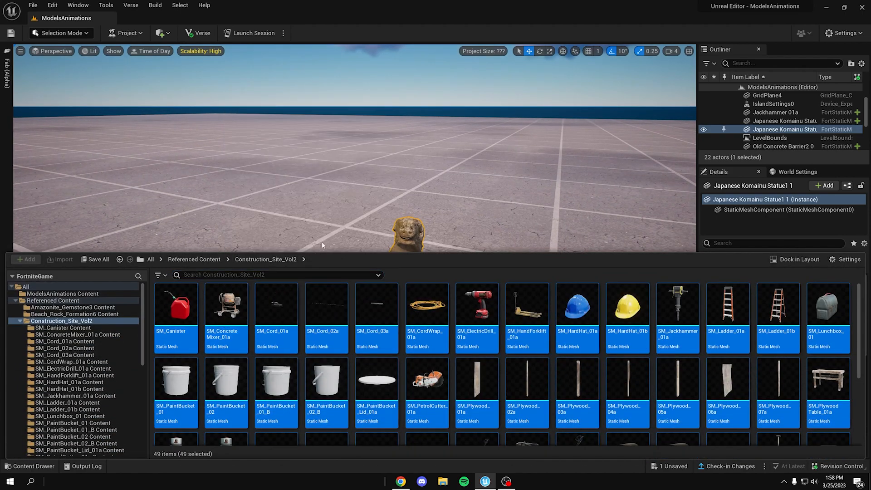
pyautogui.moveTo(322, 243); pyautogui.dragTo(335, 249, button='right')
pyautogui.press('a')
pyautogui.press('s')
pyautogui.moveTo(416, 330); pyautogui.dragTo(428, 324, button='right')
pyautogui.press('w')
pyautogui.press('d')
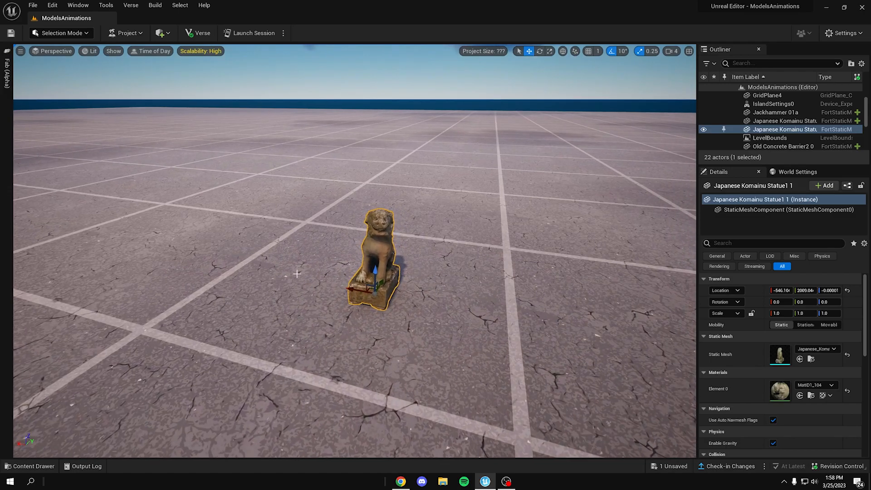
# Step: Browse the full list of Packs in Fab and open the Medieval Village pack
pyautogui.click(7, 73)
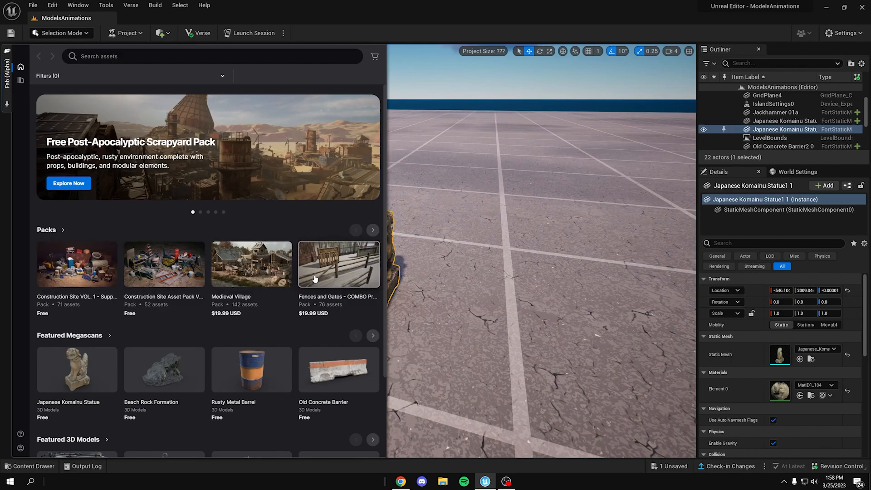
pyautogui.click(375, 232)
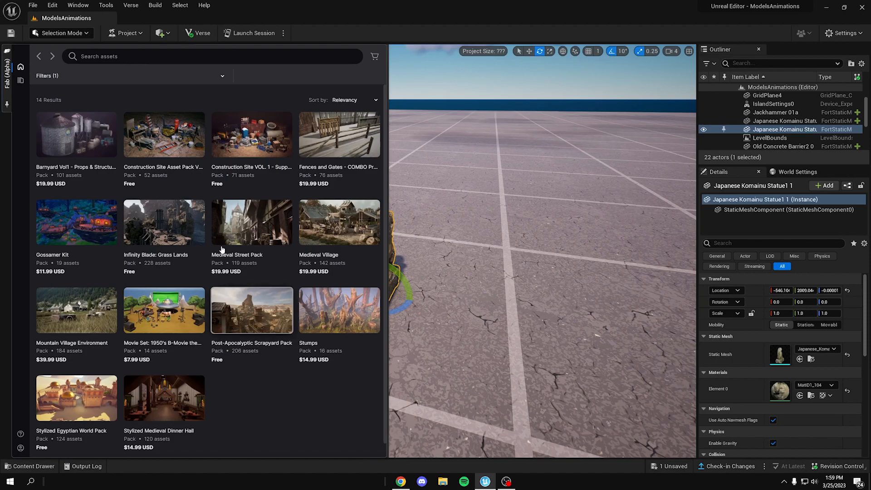
pyautogui.click(316, 216)
# Step: Review the license tiers of the Medieval Village pack and select the Professional option
pyautogui.click(324, 161)
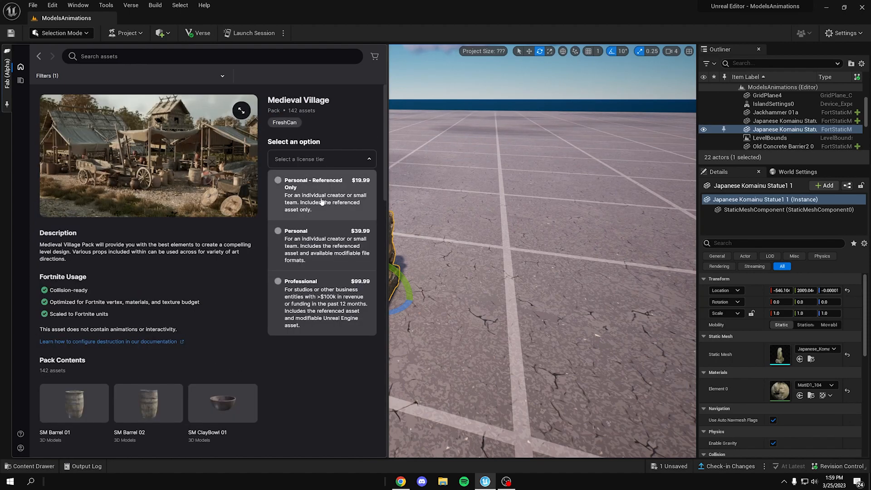
pyautogui.click(318, 290)
pyautogui.click(324, 162)
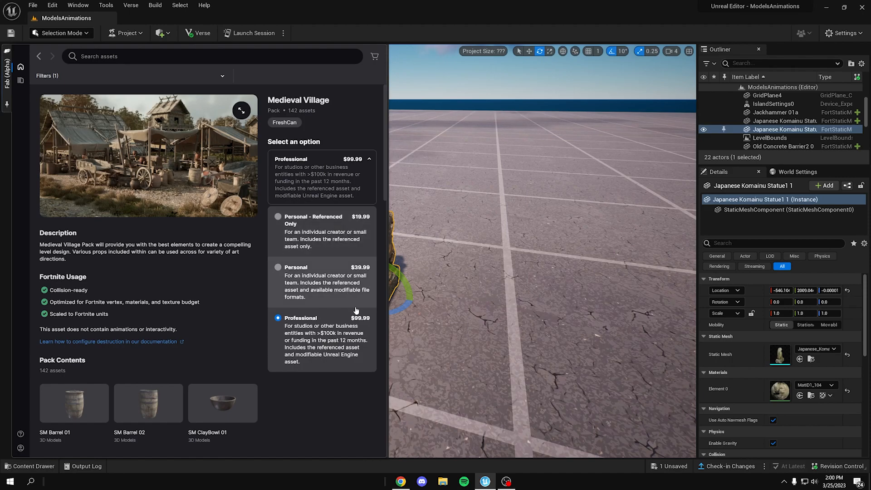
pyautogui.click(265, 307)
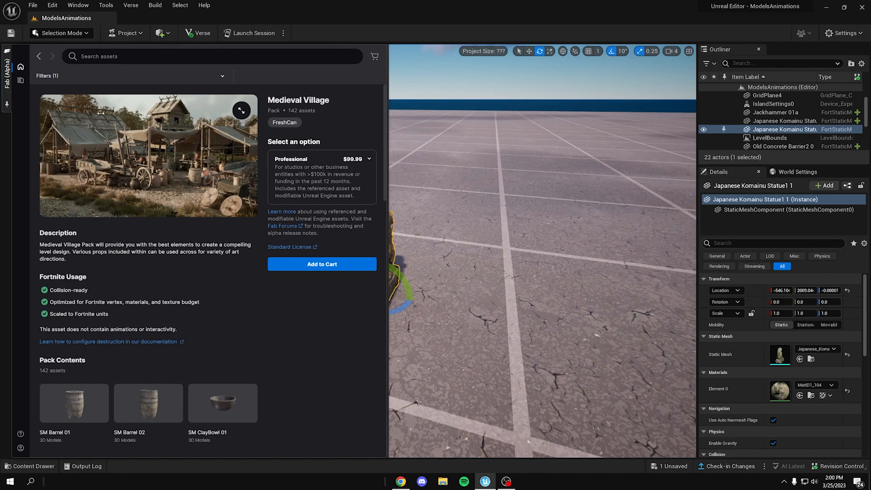
# Step: Add the free Construction Site VOL. 1 - Supply and Material Props pack to the Content Browser after reviewing its contents
pyautogui.click(39, 56)
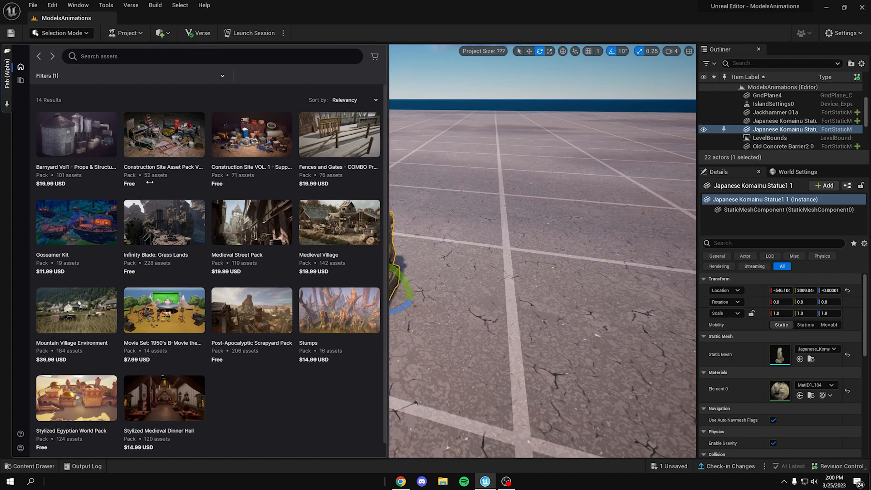
pyautogui.click(245, 148)
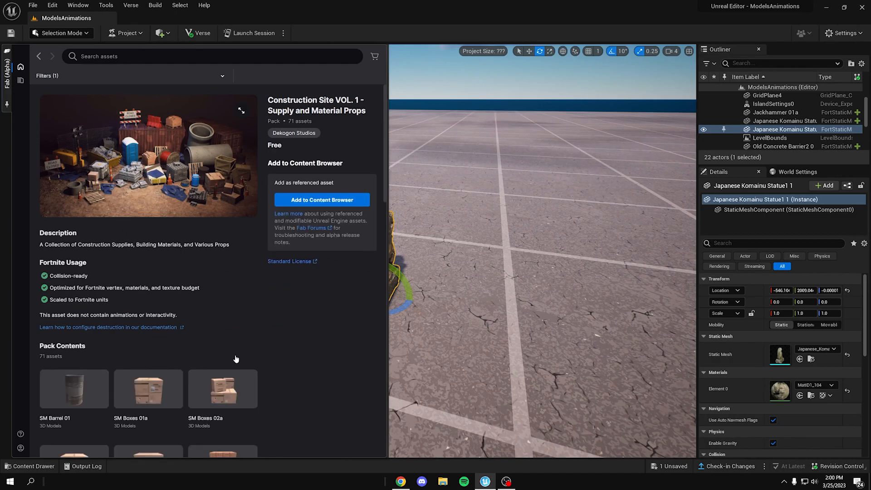
pyautogui.scroll(-2, 150, 217)
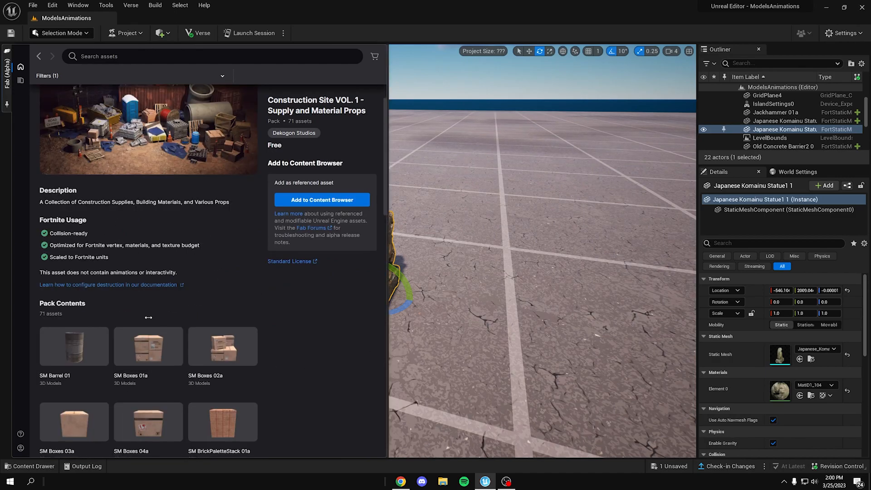
pyautogui.scroll(-5, 210, 221)
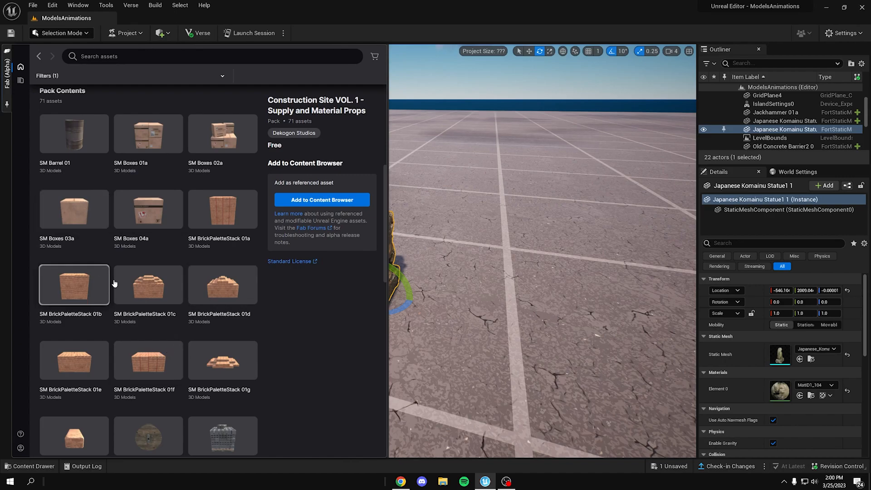
pyautogui.scroll(-6, 114, 288)
pyautogui.scroll(-4, 133, 371)
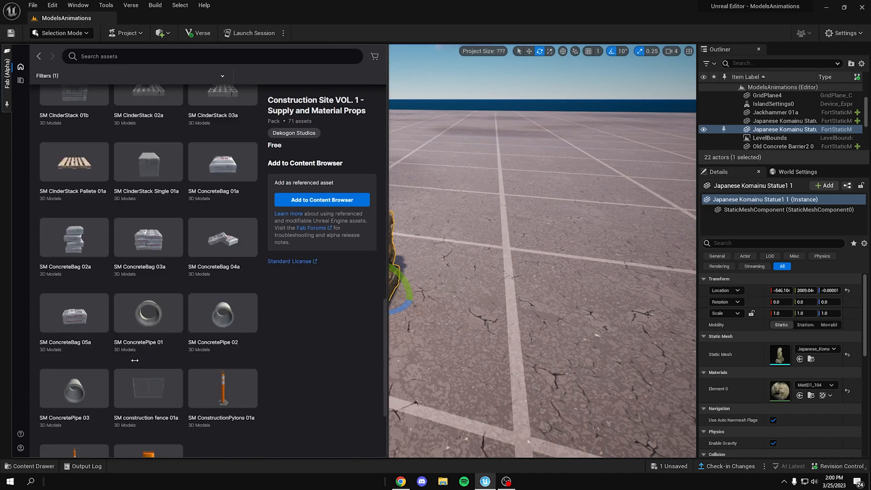
pyautogui.scroll(11, 193, 322)
pyautogui.scroll(5, 202, 228)
pyautogui.click(323, 200)
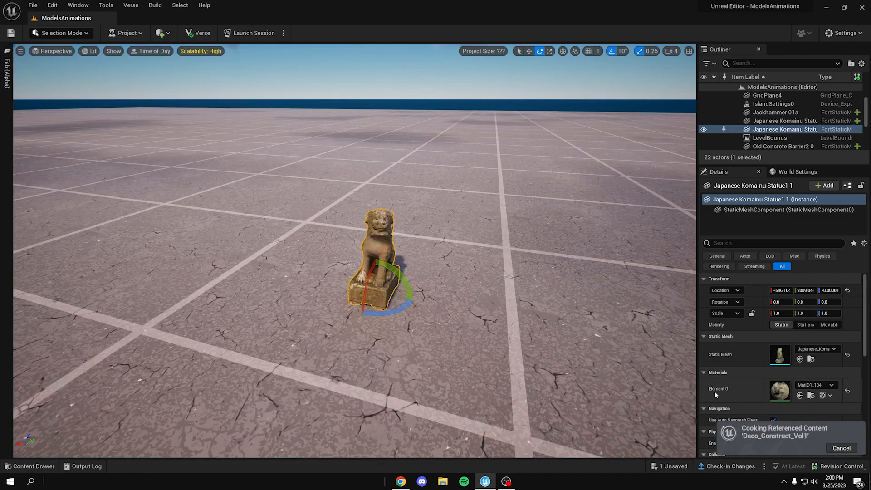
pyautogui.moveTo(717, 481); pyautogui.dragTo(862, 436)
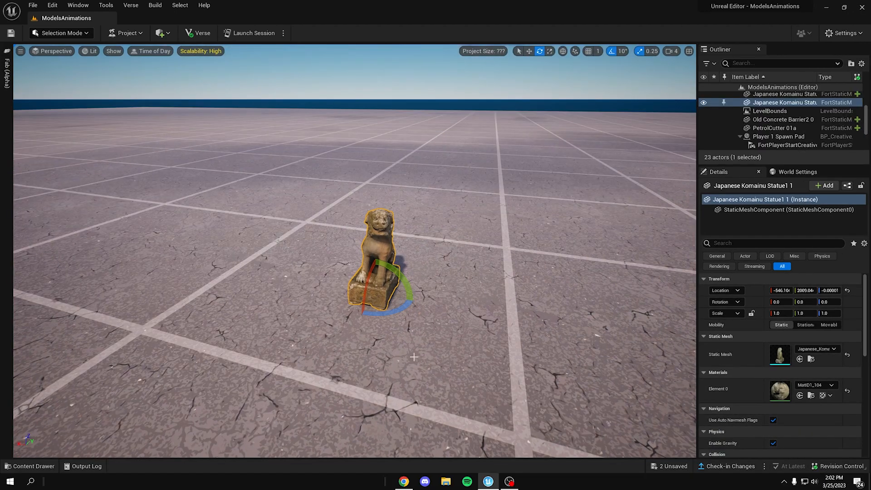
pyautogui.moveTo(433, 222); pyautogui.dragTo(463, 218, button='right')
pyautogui.hotkey('ctrl', 'space')
pyautogui.hotkey('ctrl', 'space')
pyautogui.moveTo(408, 219); pyautogui.dragTo(393, 219, button='right')
pyautogui.hotkey('ctrl', 'space')
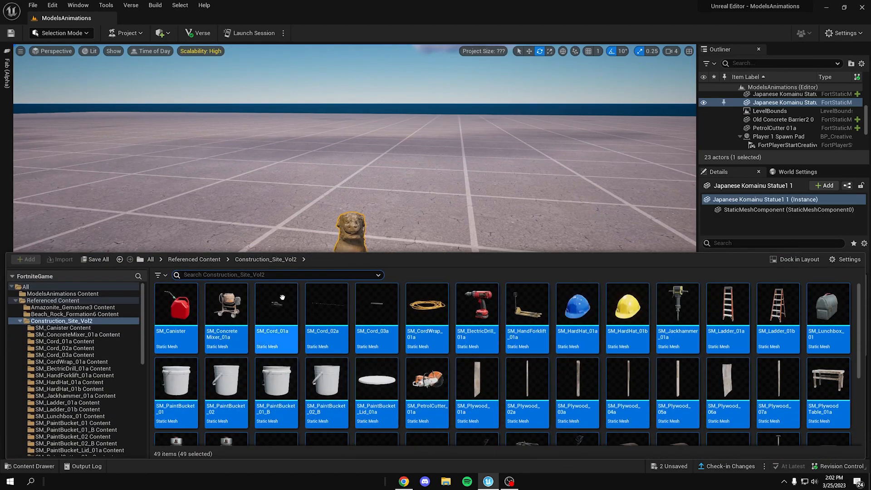
pyautogui.hotkey('ctrl', 'space')
pyautogui.moveTo(259, 227); pyautogui.dragTo(260, 230, button='right')
pyautogui.rightClick(260, 226)
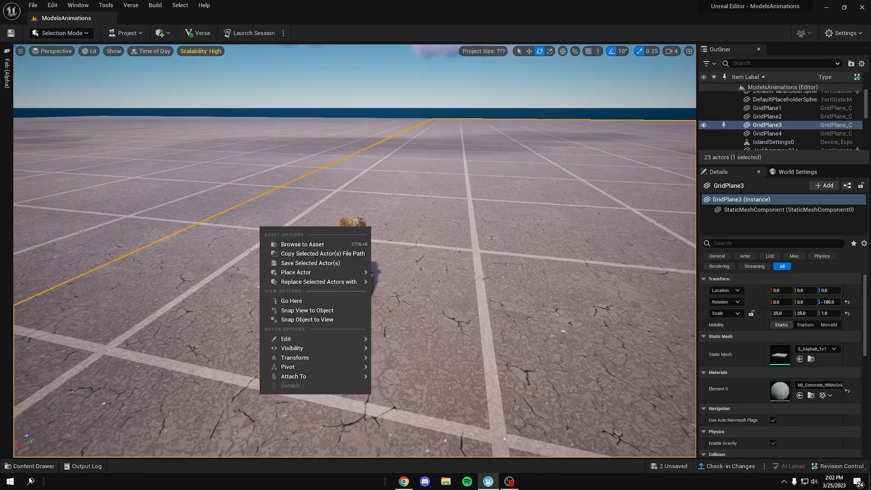
pyautogui.click(30, 469)
pyautogui.moveTo(254, 191); pyautogui.dragTo(246, 188, button='right')
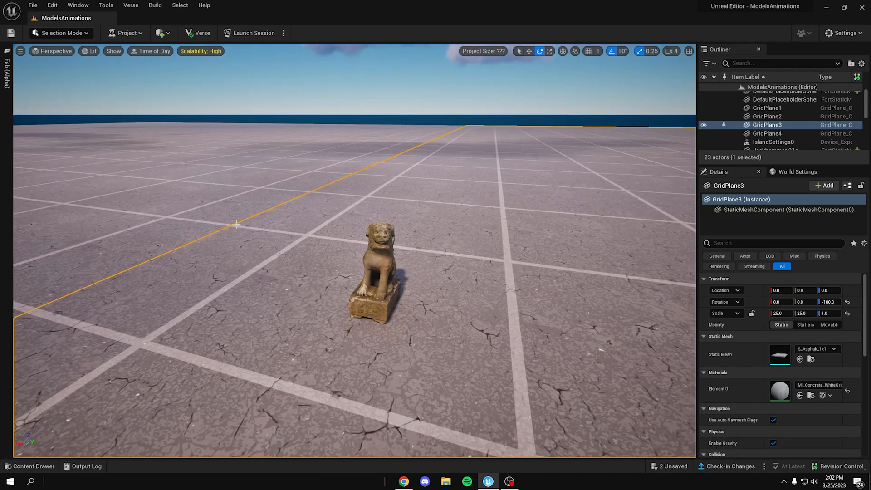
# Step: Collapse the Construction_Site_Vol2 folder in the project content and open Deco_Construct_Vol1
pyautogui.hotkey('ctrl', 'space')
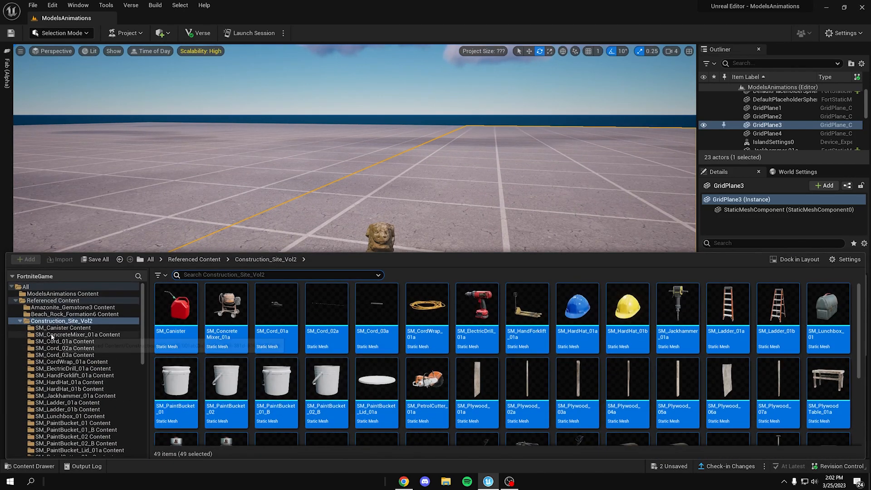
pyautogui.click(21, 322)
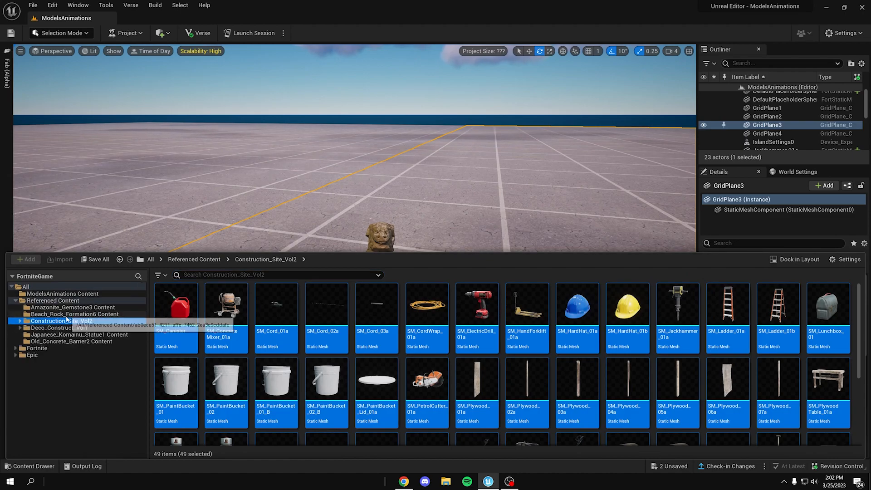
pyautogui.click(64, 328)
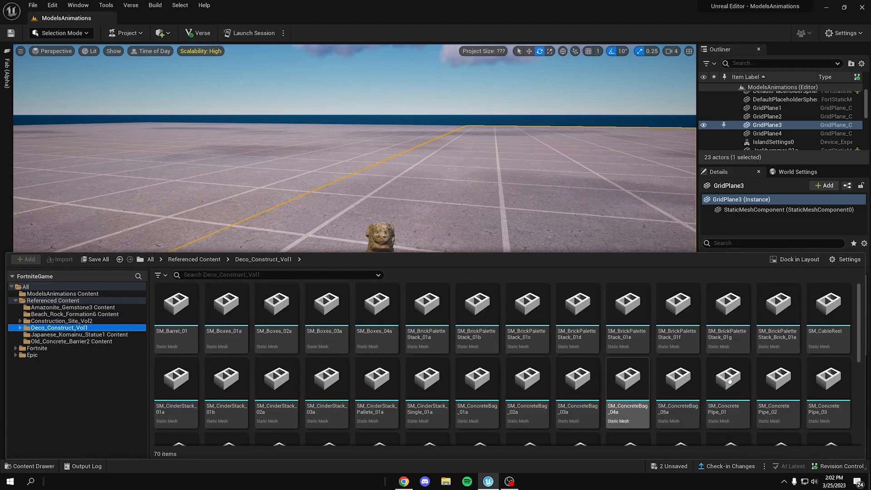
# Step: Enable Show Folders for the content listing and look inside the SM_Boxes_01a Content folder of Deco_Construct_Vol1
pyautogui.click(849, 259)
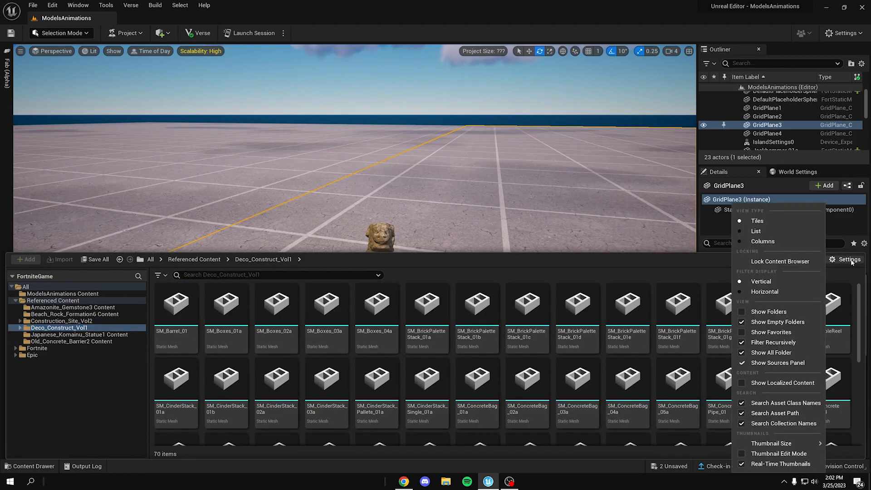
pyautogui.click(751, 313)
pyautogui.click(244, 315)
pyautogui.doubleClick(244, 316)
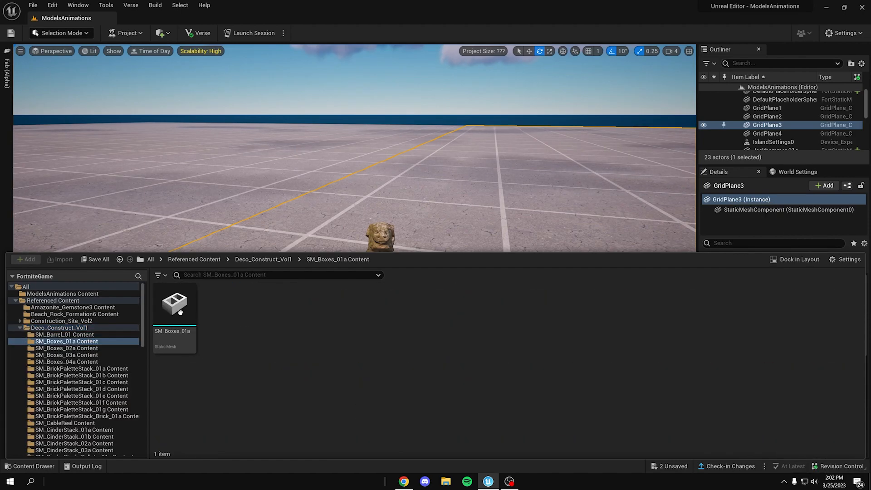
pyautogui.click(29, 327)
pyautogui.click(20, 328)
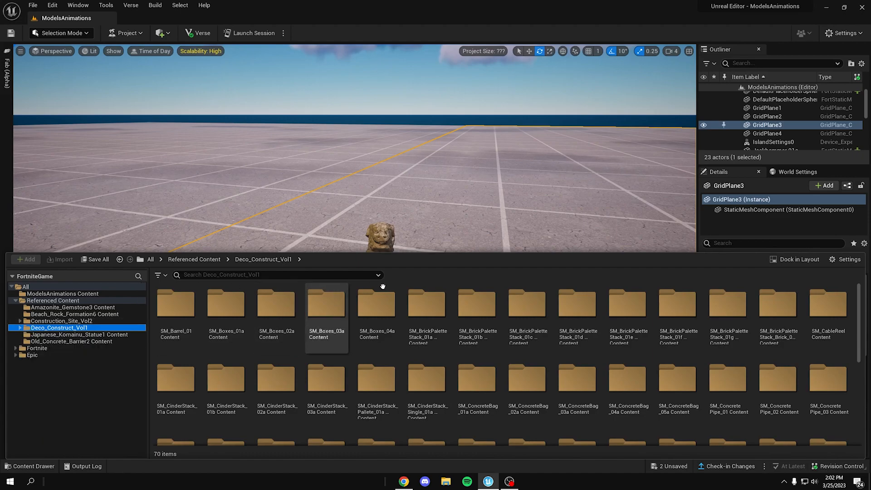
# Step: Disable Show Folders so Deco_Construct_Vol1 lists its static meshes directly
pyautogui.click(849, 260)
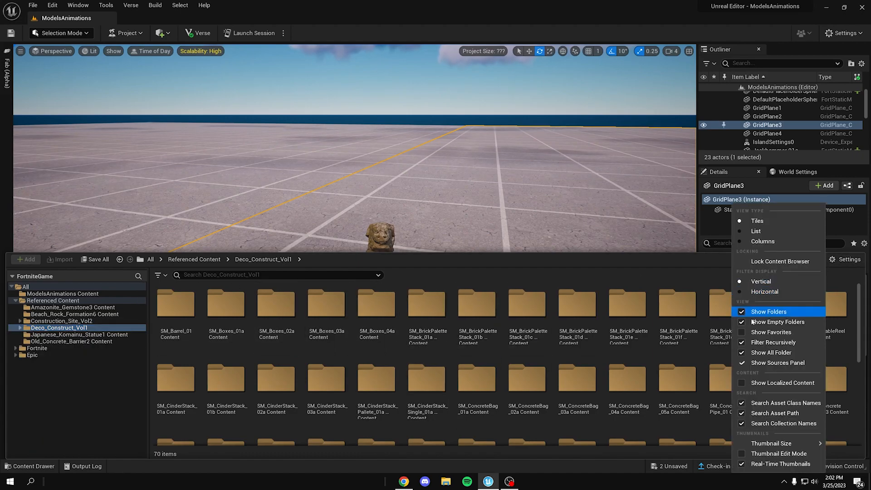
pyautogui.click(769, 312)
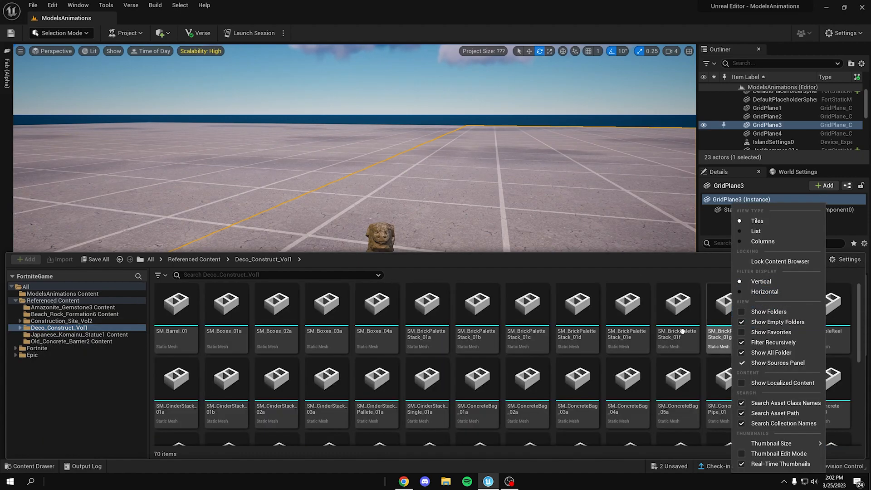
pyautogui.click(411, 279)
# Step: Select all static meshes in Deco_Construct_Vol1 and load them so their thumbnails render
pyautogui.scroll(-3, 327, 390)
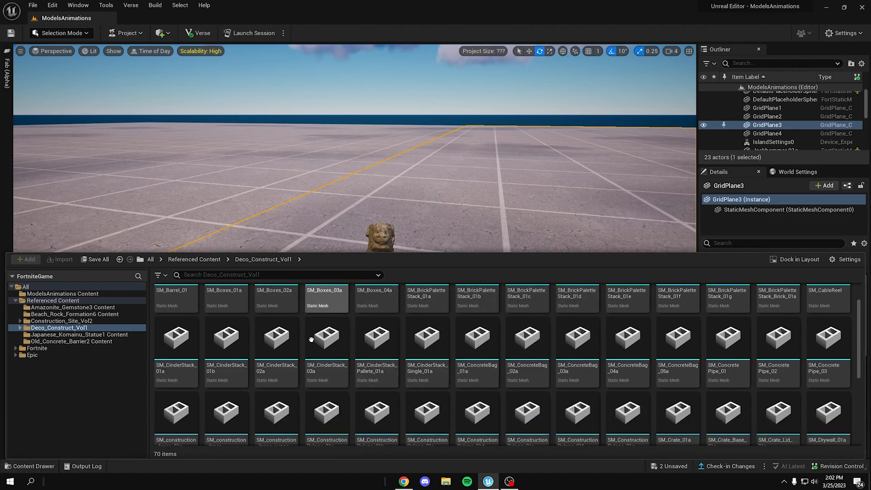
pyautogui.scroll(2, 409, 345)
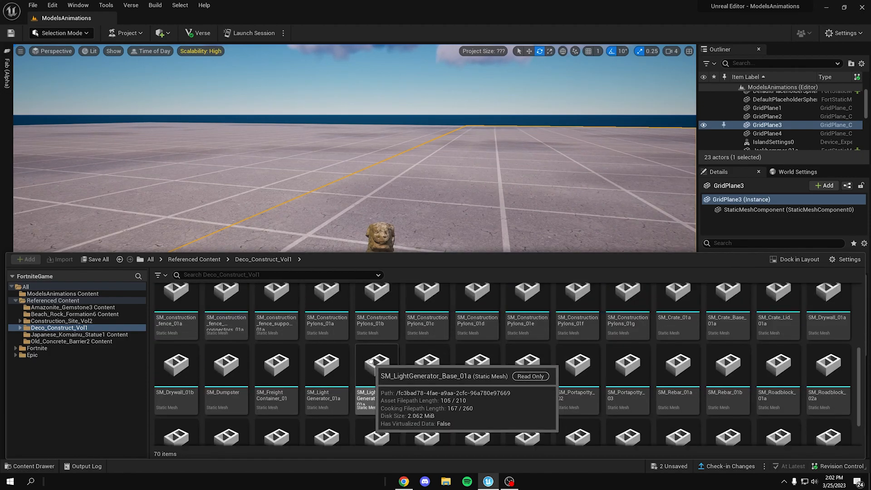
pyautogui.scroll(1, 361, 350)
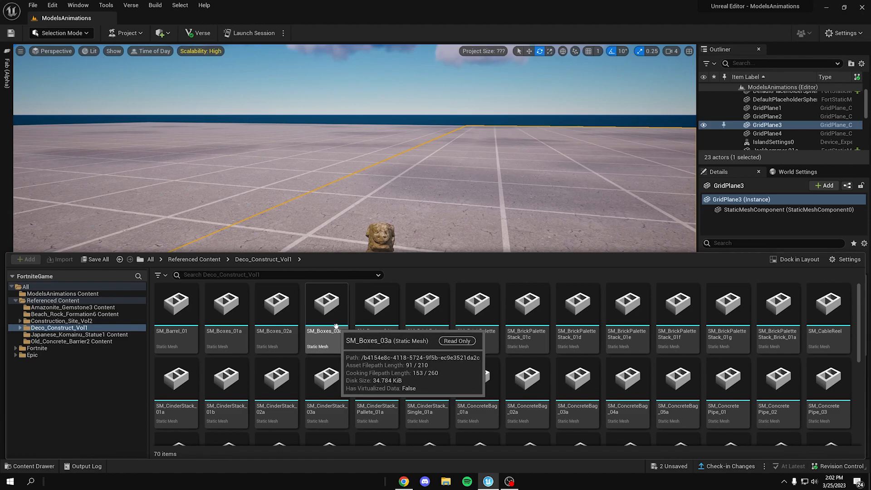
pyautogui.click(278, 297)
pyautogui.hotkey('ctrl', 'a')
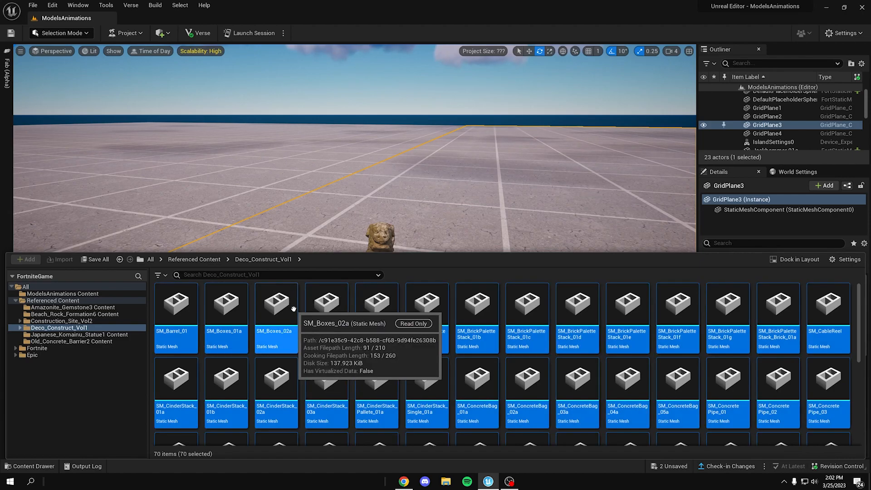
pyautogui.rightClick(289, 299)
pyautogui.click(312, 321)
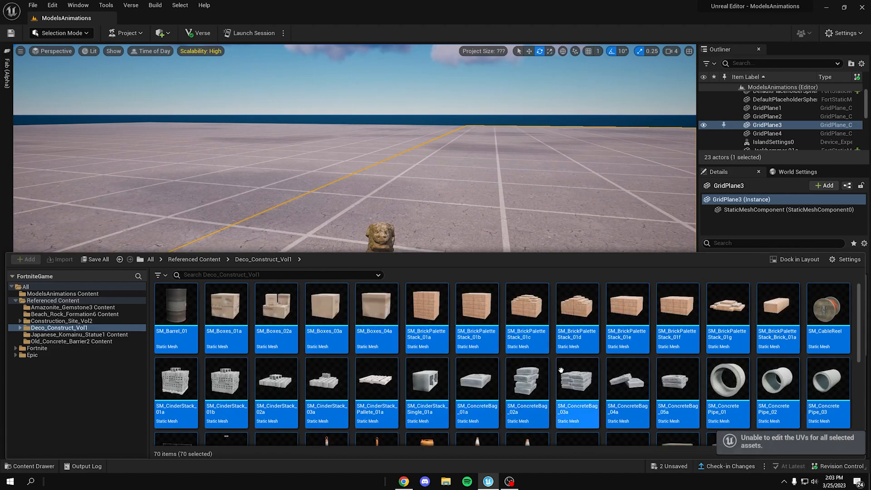
# Step: Try placing all the selected Deco_Construct_Vol1 meshes in the level at once, and undo the placement
pyautogui.scroll(-3, 397, 387)
pyautogui.scroll(-4, 397, 386)
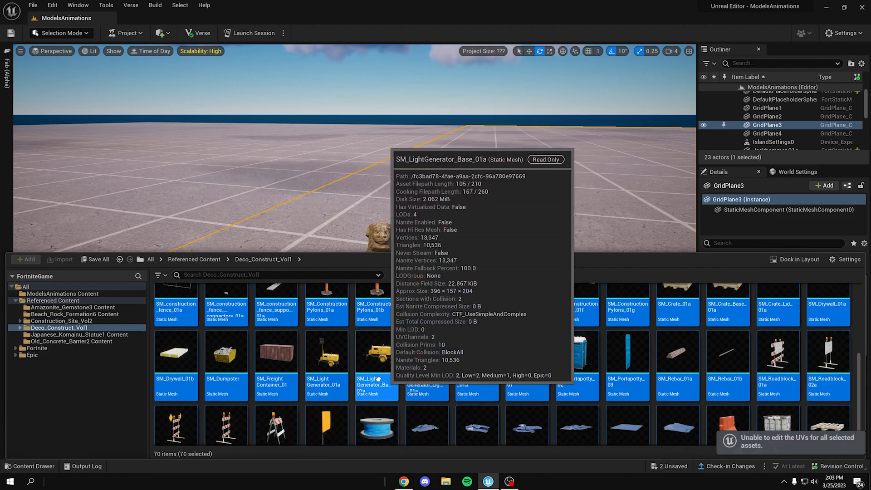
pyautogui.moveTo(377, 335); pyautogui.dragTo(337, 214)
pyautogui.moveTo(444, 207); pyautogui.dragTo(439, 200)
pyautogui.rightClick(360, 190)
pyautogui.moveTo(467, 170); pyautogui.dragTo(492, 183, button='right')
pyautogui.press('w')
pyautogui.hotkey('ctrl', 'z')
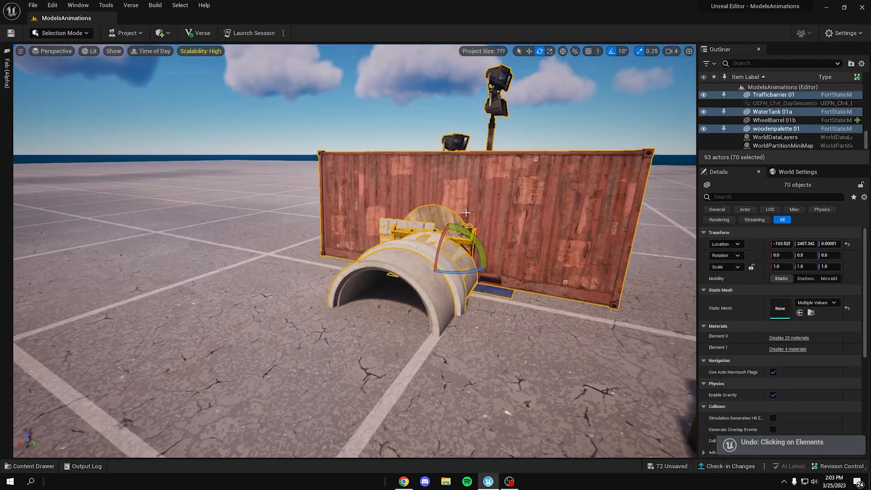
pyautogui.hotkey('ctrl', 'z')
# Step: Place the SM_Boxes_02a and SM_BrickPaletteStack_01a meshes next to each other in the level
pyautogui.hotkey('ctrl', 'space')
pyautogui.scroll(5, 341, 343)
pyautogui.click(299, 323)
pyautogui.moveTo(300, 323); pyautogui.dragTo(368, 270)
pyautogui.moveTo(445, 331); pyautogui.dragTo(517, 327, button='right')
pyautogui.hotkey('ctrl', 'space')
pyautogui.moveTo(445, 330); pyautogui.dragTo(513, 303)
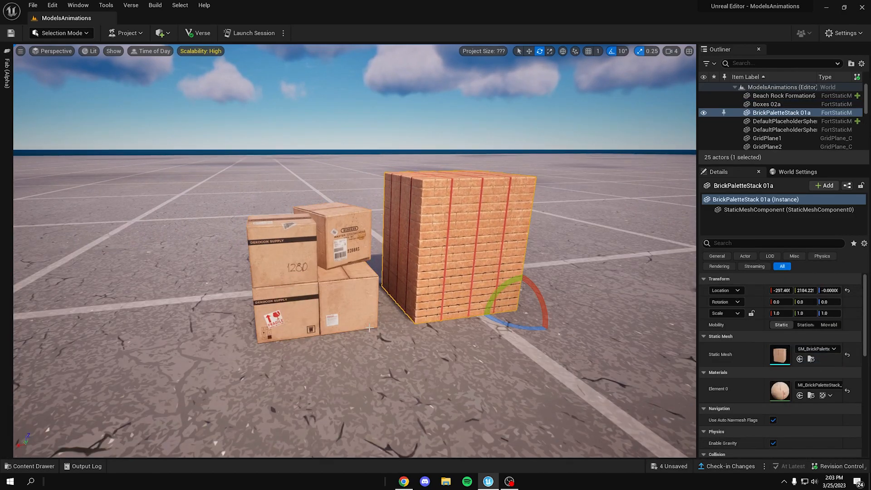
# Step: Place the SM_ConcreteBag_02a, SM_Drywall_01b and blue Portapotty 01 meshes around the boxes and brick stack
pyautogui.hotkey('ctrl', 'space')
pyautogui.moveTo(525, 404); pyautogui.dragTo(186, 369)
pyautogui.hotkey('ctrl', 'space')
pyautogui.scroll(-3, 461, 393)
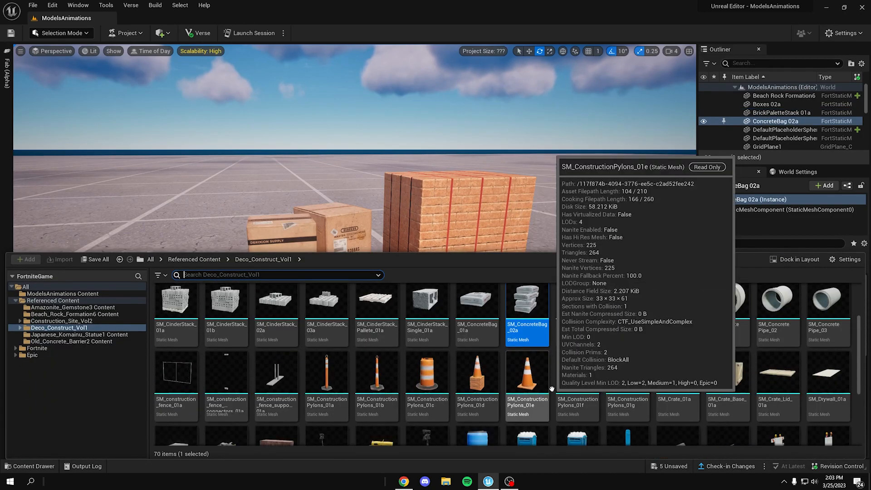
pyautogui.moveTo(176, 393); pyautogui.dragTo(271, 313)
pyautogui.moveTo(271, 314); pyautogui.dragTo(199, 311, button='right')
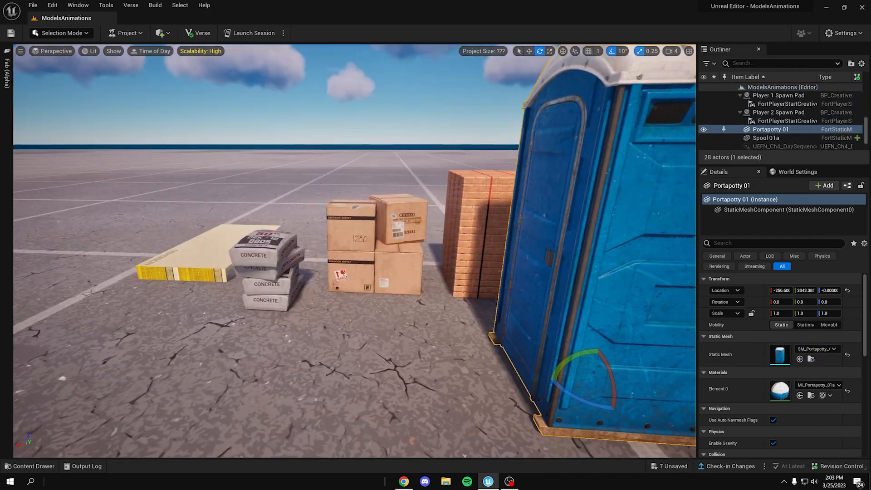
pyautogui.moveTo(354, 251); pyautogui.dragTo(490, 266, button='right')
pyautogui.moveTo(141, 187); pyautogui.dragTo(124, 157, button='right')
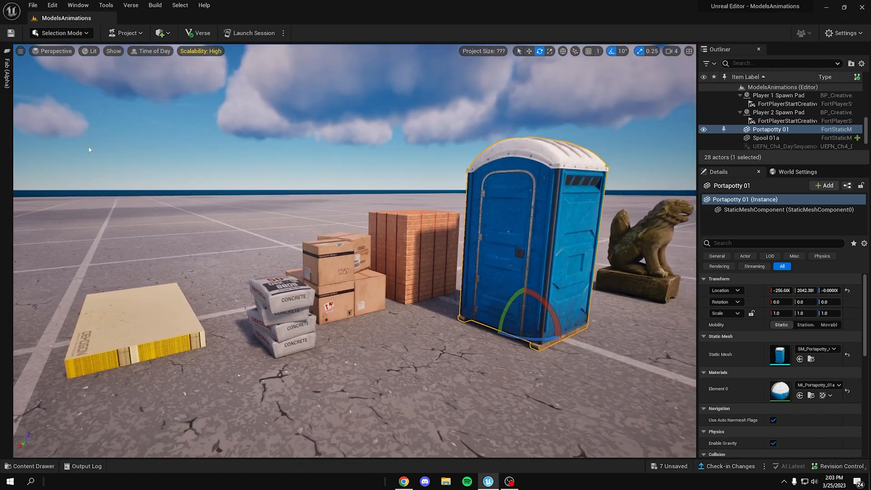
# Step: Look over the Construction Site VOL. 1 pack page in Fab and return to the placed props
pyautogui.click(8, 81)
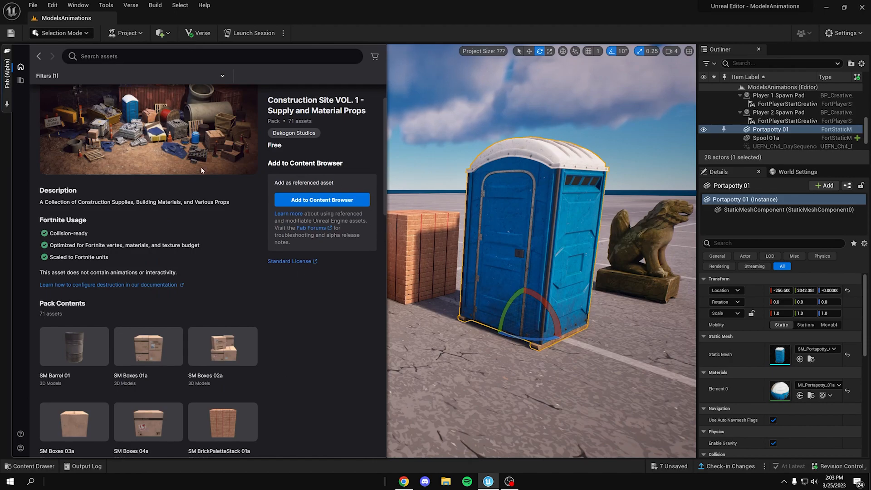
pyautogui.scroll(1, 209, 175)
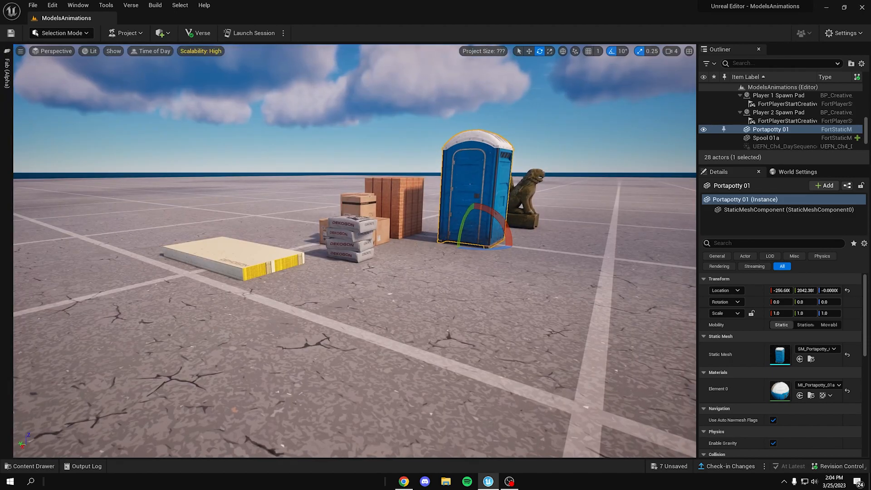
pyautogui.press('w')
pyautogui.moveTo(355, 251); pyautogui.dragTo(406, 209, button='right')
pyautogui.press('d')
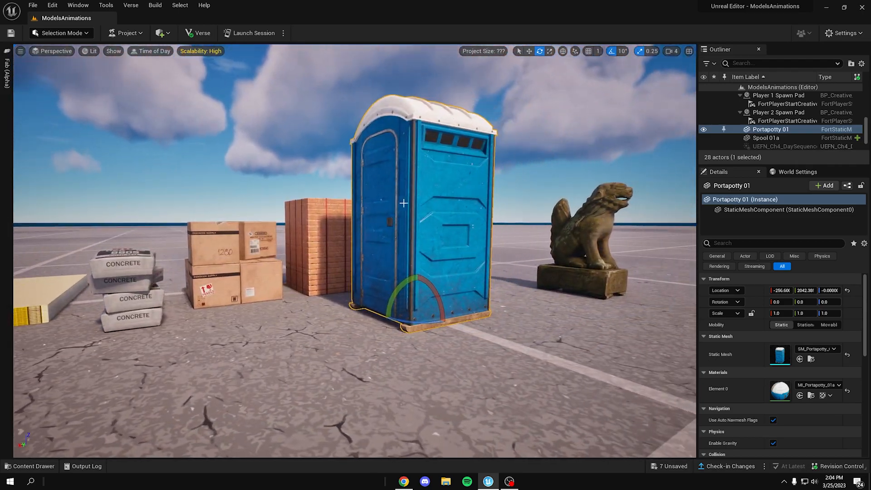
# Step: Examine the row of placed construction props and the statue from several viewpoints, with nothing selected
pyautogui.moveTo(275, 120)
pyautogui.mouseDown(button='right')
pyautogui.moveTo(258, 119)
pyautogui.moveTo(302, 120)
pyautogui.moveTo(323, 141)
pyautogui.moveTo(287, 142)
pyautogui.moveTo(275, 120)
pyautogui.mouseUp(button='right')
pyautogui.press('a')
pyautogui.press('w')
pyautogui.press('a')
pyautogui.press('d')
pyautogui.press('s')
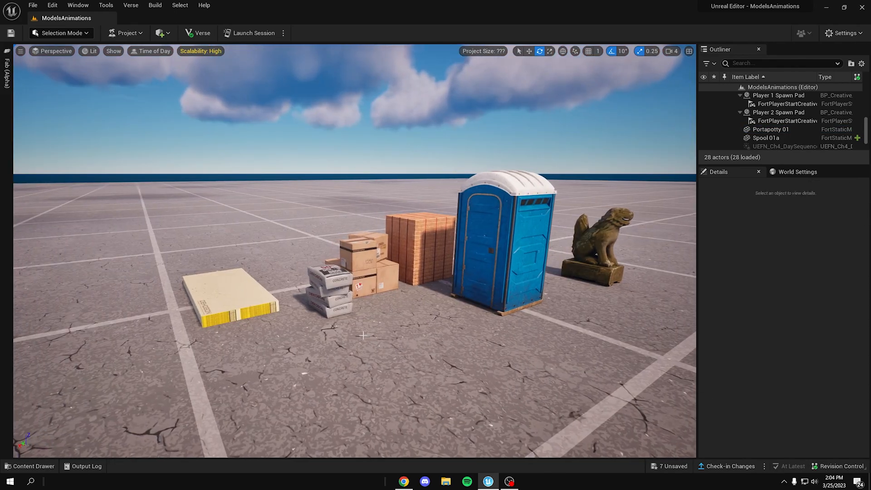
pyautogui.moveTo(365, 224); pyautogui.dragTo(366, 223, button='right')
pyautogui.press('d')
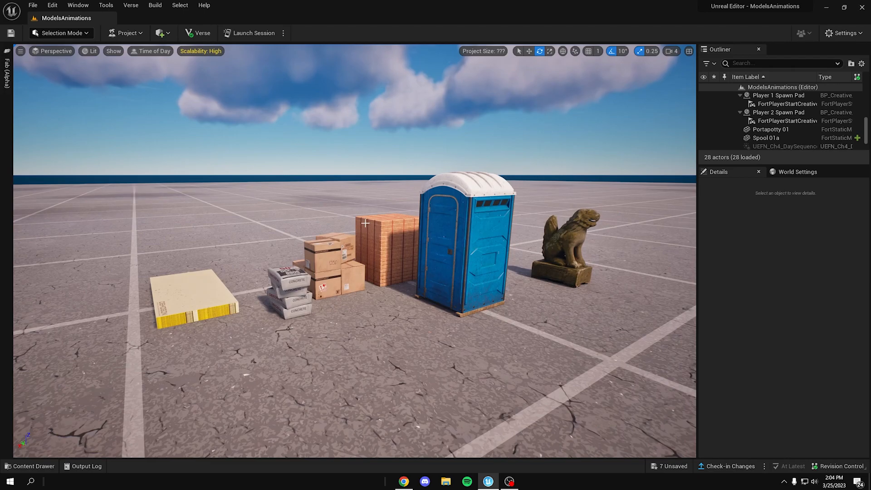
pyautogui.moveTo(394, 274); pyautogui.dragTo(385, 270, button='right')
pyautogui.press('w')
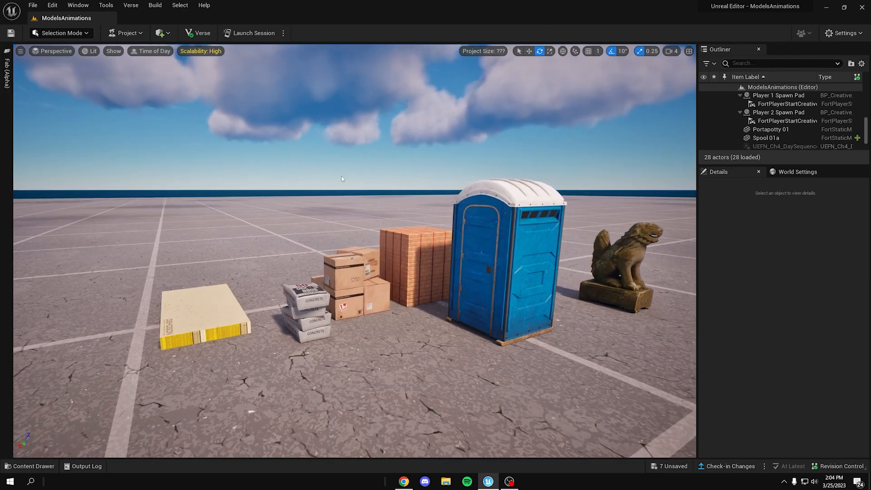
pyautogui.moveTo(312, 315); pyautogui.dragTo(349, 340, button='right')
pyautogui.press('w')
pyautogui.moveTo(327, 254); pyautogui.dragTo(579, 261, button='right')
pyautogui.press('w')
pyautogui.press('a')
pyautogui.press('w')
pyautogui.press('a')
pyautogui.press('s')
pyautogui.press('a')
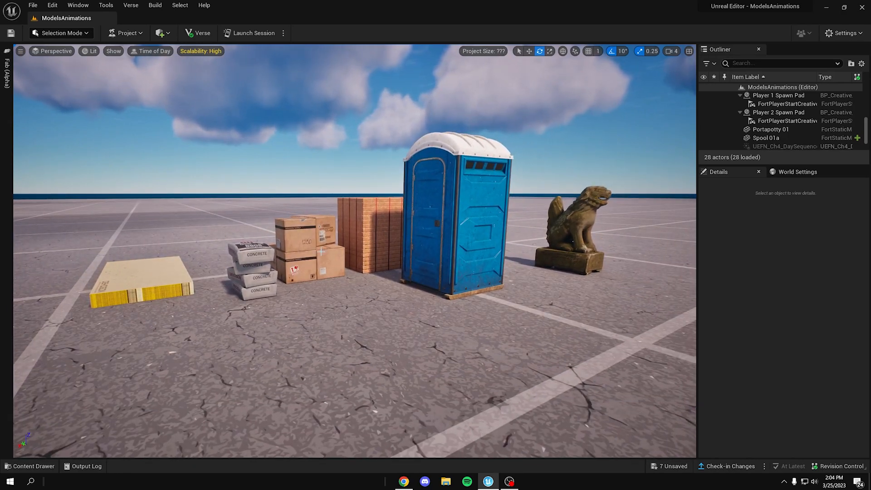
# Step: Inspect the cardboard boxes, concrete bags and drywall stack up close and return to an overview of the scene
pyautogui.moveTo(318, 254); pyautogui.dragTo(342, 205, button='right')
pyautogui.press('w')
pyautogui.press('w')
pyautogui.press('s')
pyautogui.press('d')
pyautogui.press('a')
pyautogui.press('w')
pyautogui.press('s')
pyautogui.press('d')
pyautogui.press('w')
pyautogui.press('w')
pyautogui.press('s')
pyautogui.press('a')
pyautogui.press('w')
pyautogui.press('a')
pyautogui.press('s')
pyautogui.press('w')
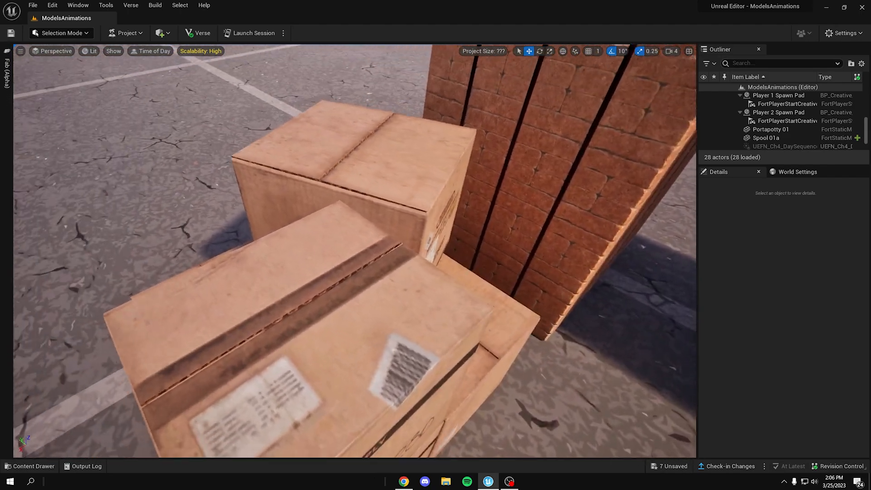
pyautogui.moveTo(340, 321); pyautogui.dragTo(352, 304, button='right')
pyautogui.press('s')
pyautogui.moveTo(330, 272); pyautogui.dragTo(376, 258, button='right')
pyautogui.press('a')
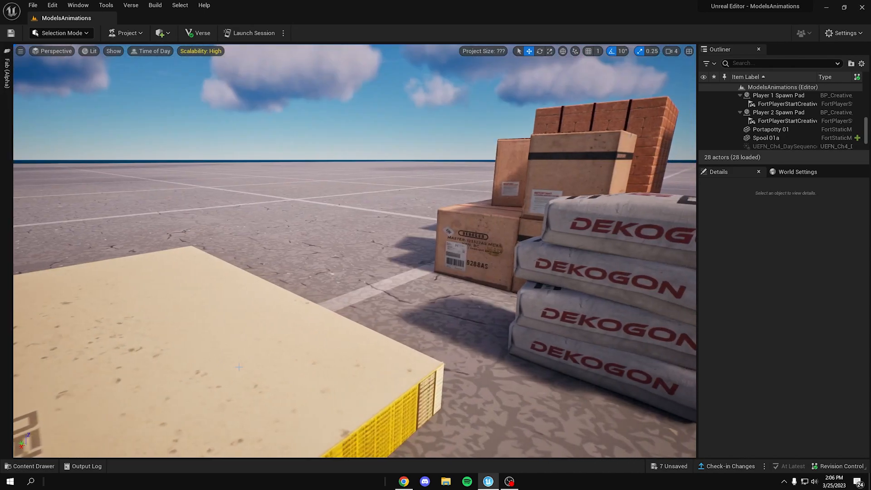
pyautogui.press('s')
pyautogui.moveTo(314, 317); pyautogui.dragTo(292, 338, button='right')
pyautogui.press('d')
pyautogui.press('s')
pyautogui.moveTo(287, 229); pyautogui.dragTo(368, 210, button='right')
pyautogui.press('w')
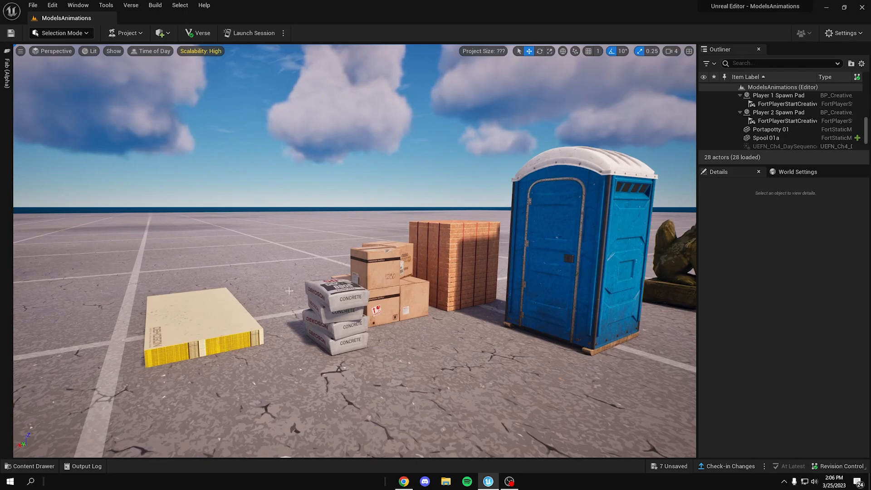
pyautogui.moveTo(590, 301); pyautogui.dragTo(600, 301, button='right')
pyautogui.press('s')
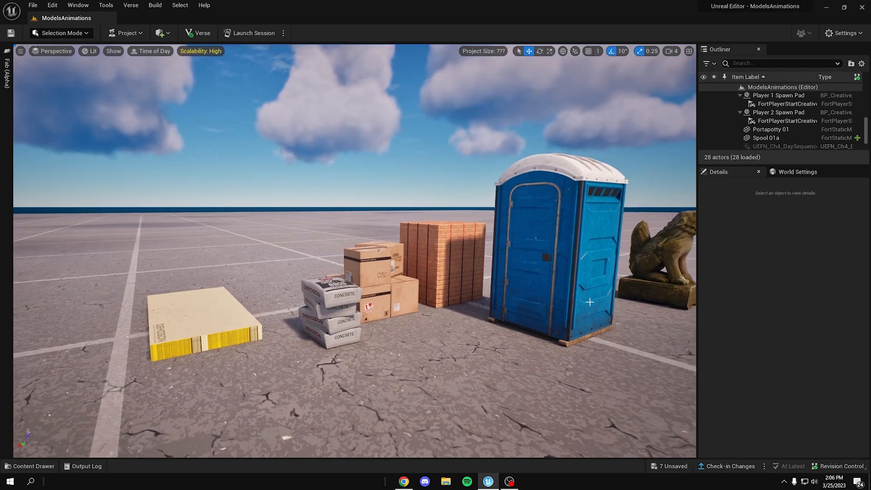
# Step: Check the Fortnite folder and the Referenced Content packs in the project content, and return to the scene
pyautogui.hotkey('ctrl', 'space')
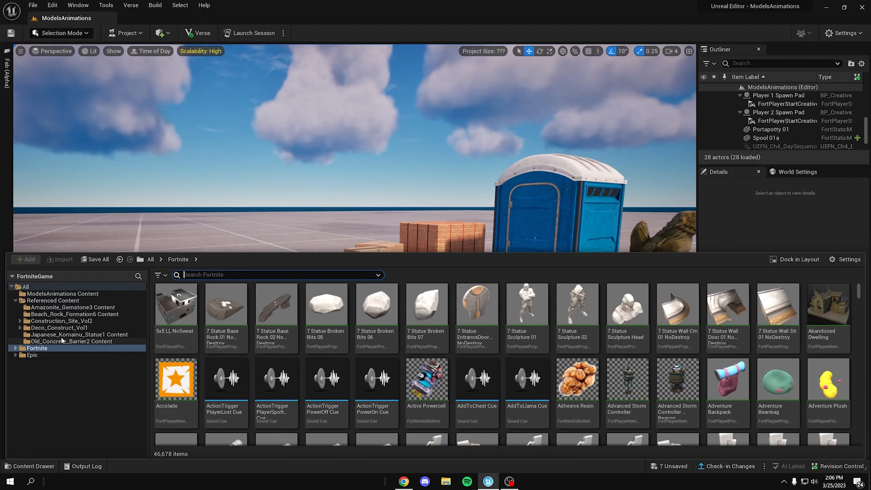
pyautogui.moveTo(316, 215); pyautogui.dragTo(323, 226, button='right')
pyautogui.press('s')
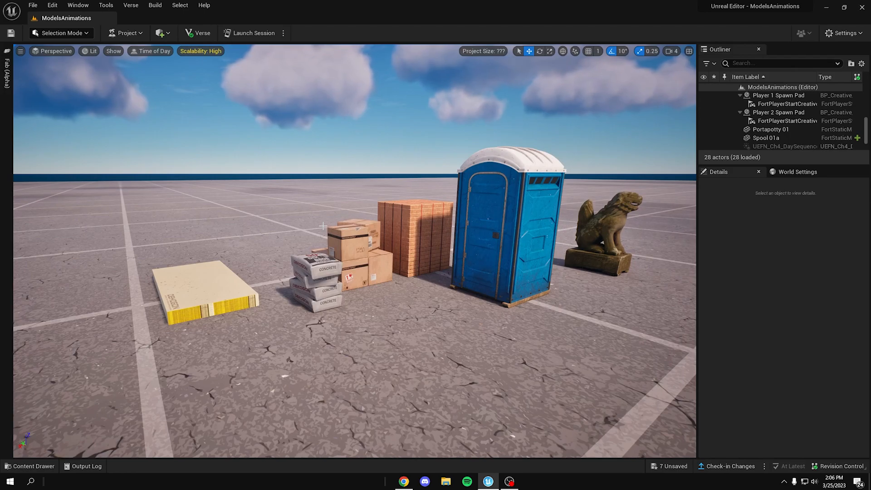
# Step: Browse the Fortnite folder's props, sound cues and item assets in the project content
pyautogui.hotkey('ctrl', 'space')
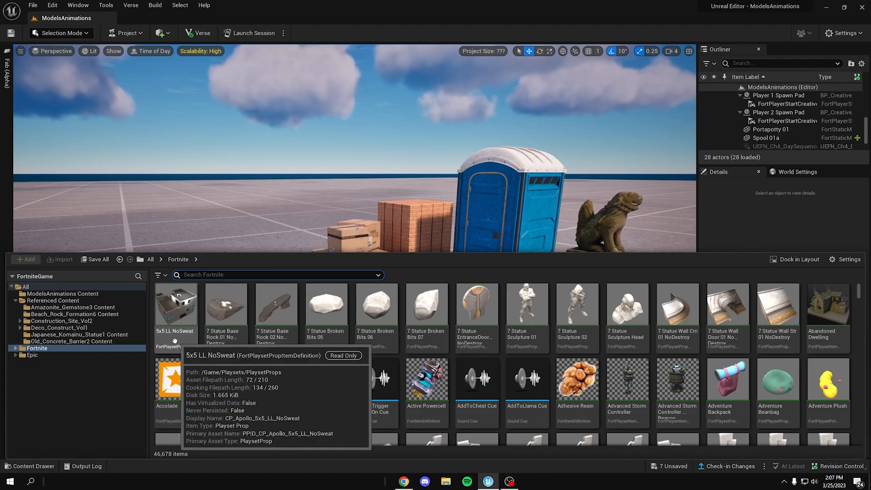
pyautogui.scroll(-3, 543, 341)
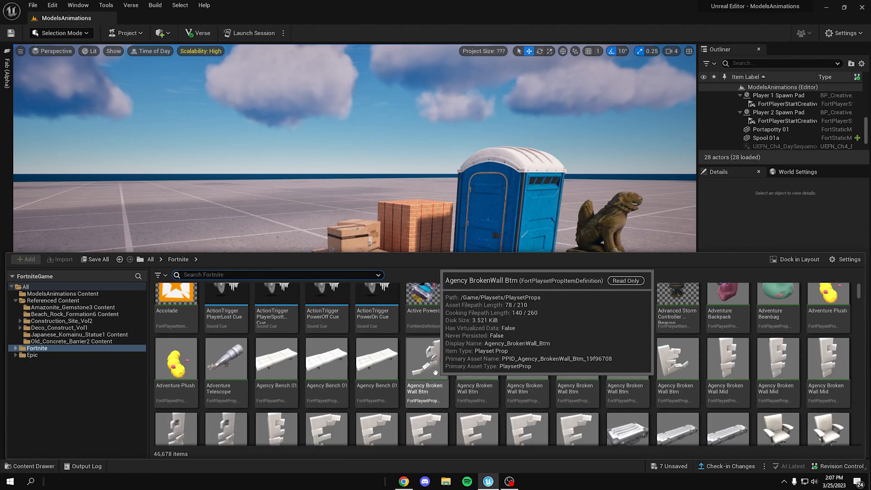
pyautogui.scroll(-5, 440, 367)
pyautogui.scroll(6, 480, 379)
pyautogui.scroll(4, 547, 347)
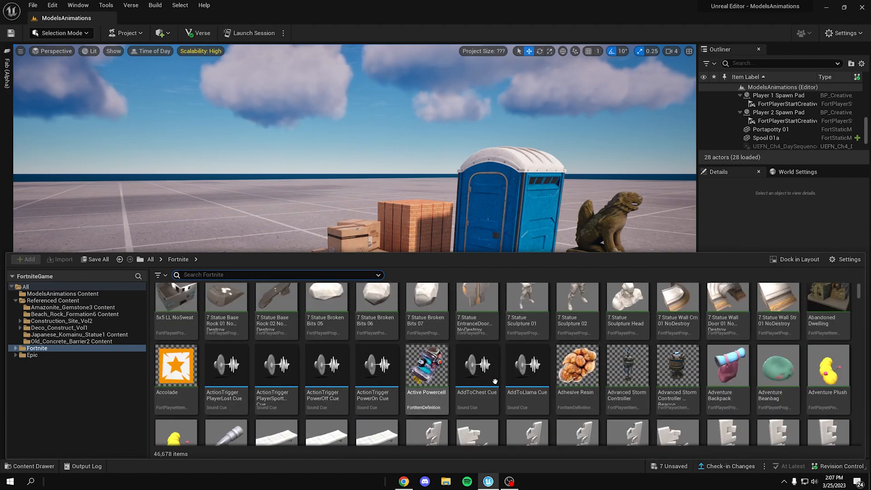
# Step: Return to the scene and examine the row of construction props, from the drywall stack to the portable toilet, from several viewpoints
pyautogui.rightClick(488, 219)
pyautogui.moveTo(488, 219); pyautogui.dragTo(361, 168, button='right')
pyautogui.hotkey('ctrl', 'space')
pyautogui.hotkey('ctrl', 'space')
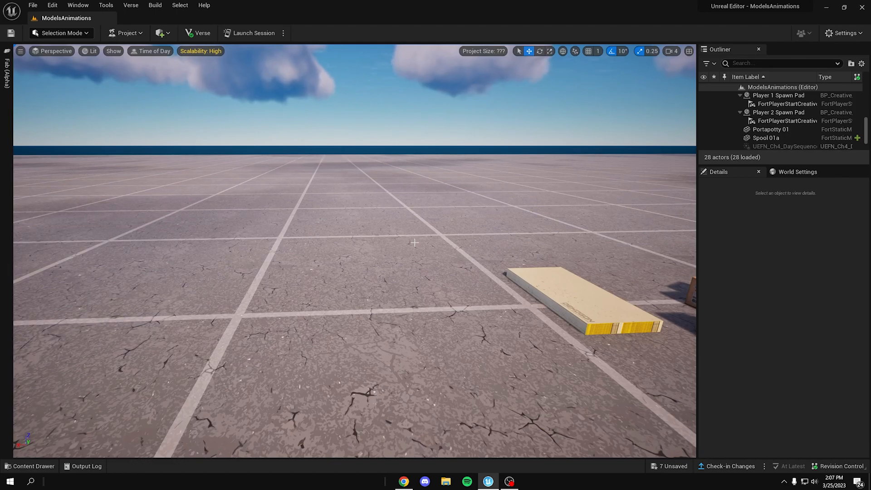
pyautogui.moveTo(410, 191); pyautogui.dragTo(498, 342, button='right')
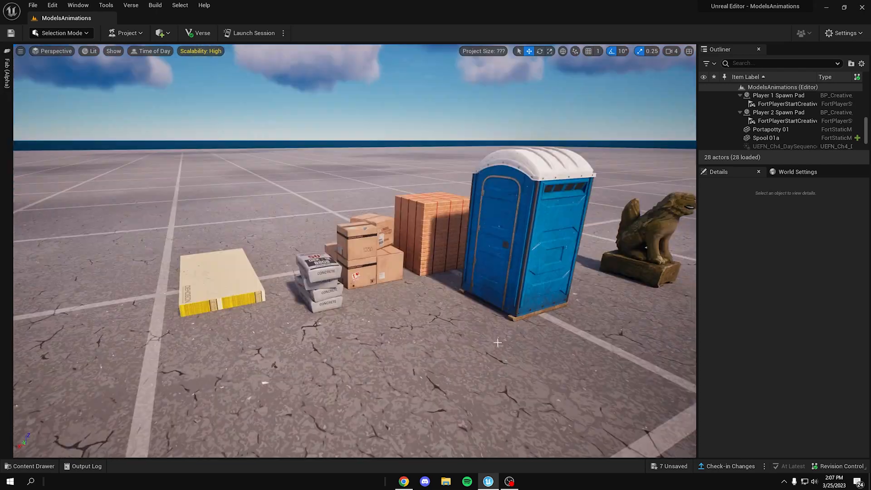
pyautogui.rightClick(468, 321)
pyautogui.click(319, 238)
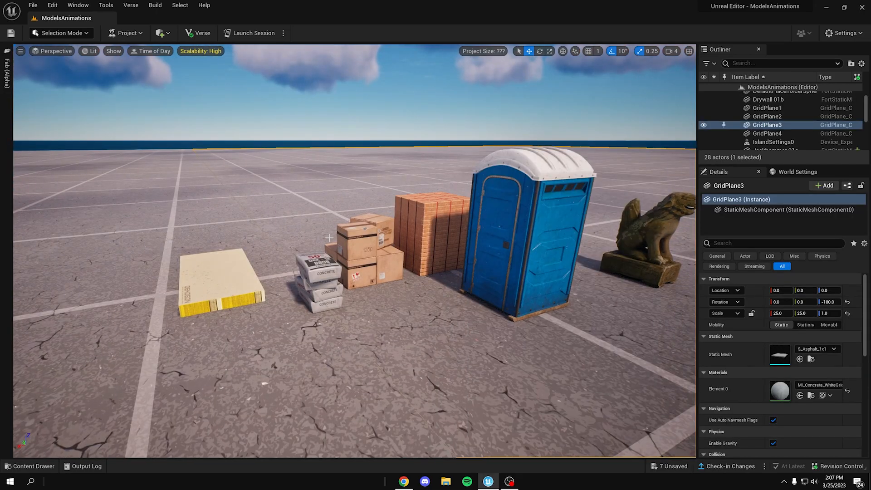
pyautogui.moveTo(247, 312); pyautogui.dragTo(250, 310, button='right')
pyautogui.press('w')
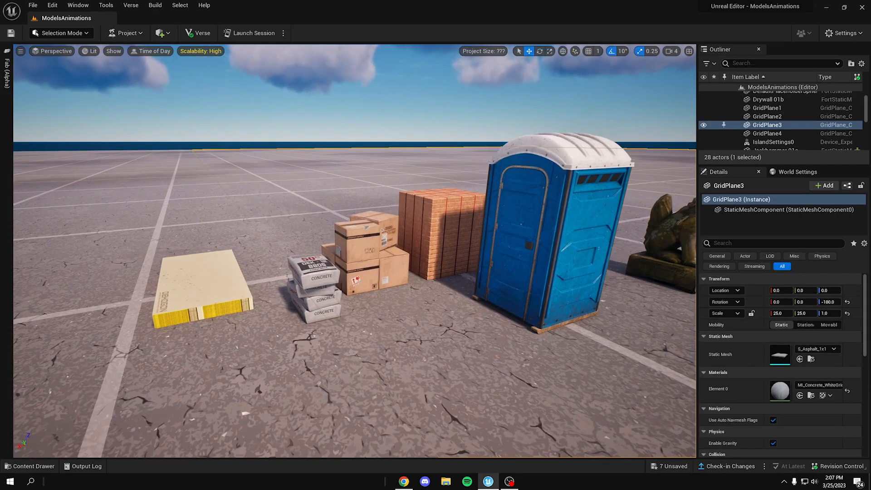